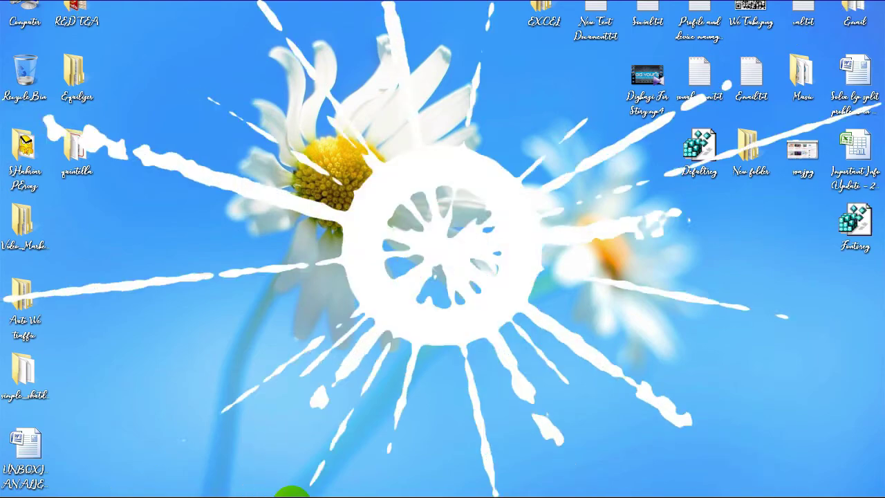
Open the Computer window and refresh its drive list twice
left_click(292, 493)
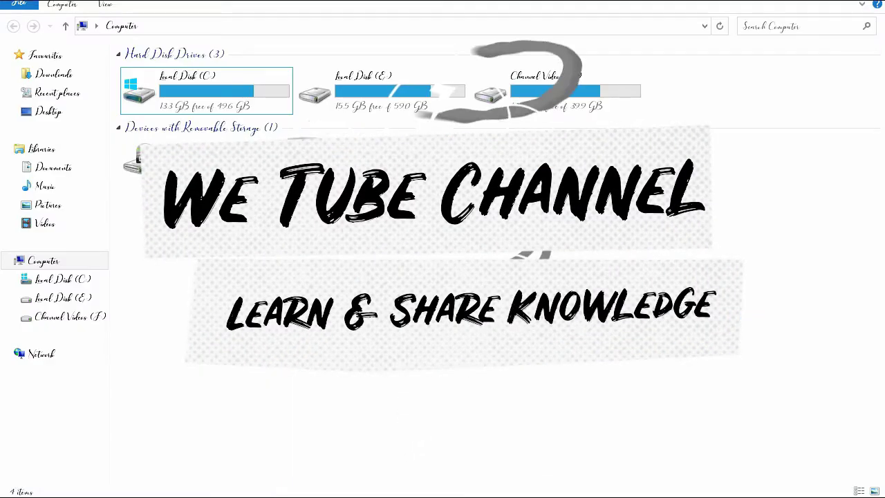
right_click(498, 220)
left_click(509, 275)
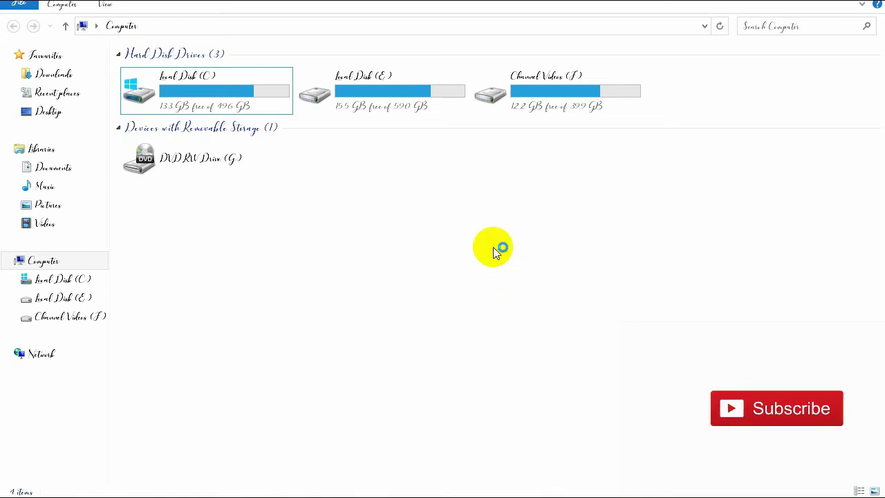
right_click(493, 247)
left_click(505, 306)
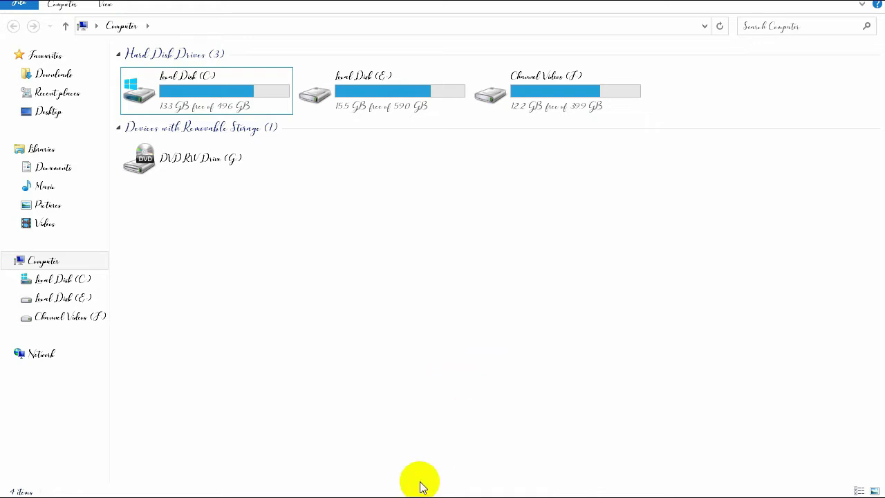
left_click(414, 493)
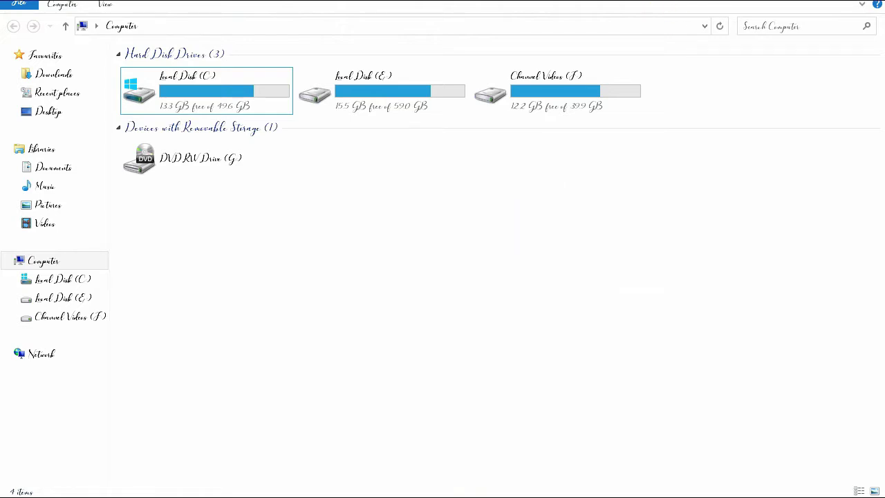
Browse from the desktop's Computer icon to C:\Windows\Fonts and maximize the Fonts window
key("super+d")
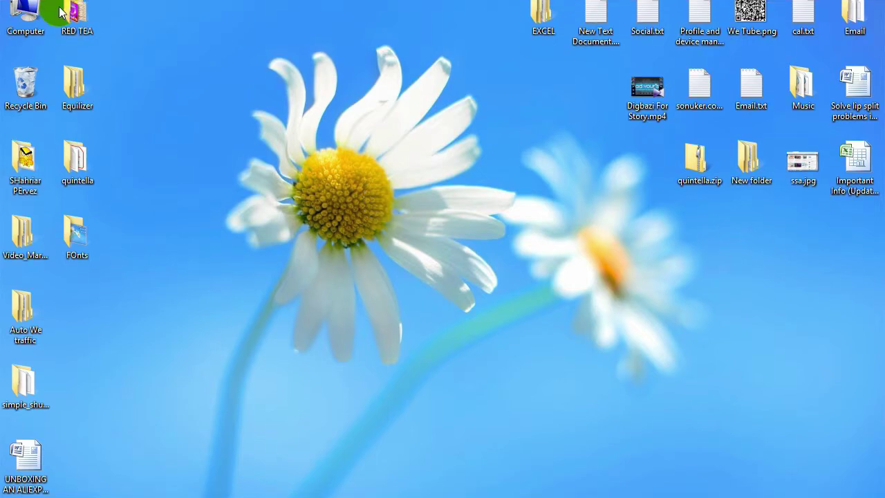
left_click(35, 21)
left_click(35, 21)
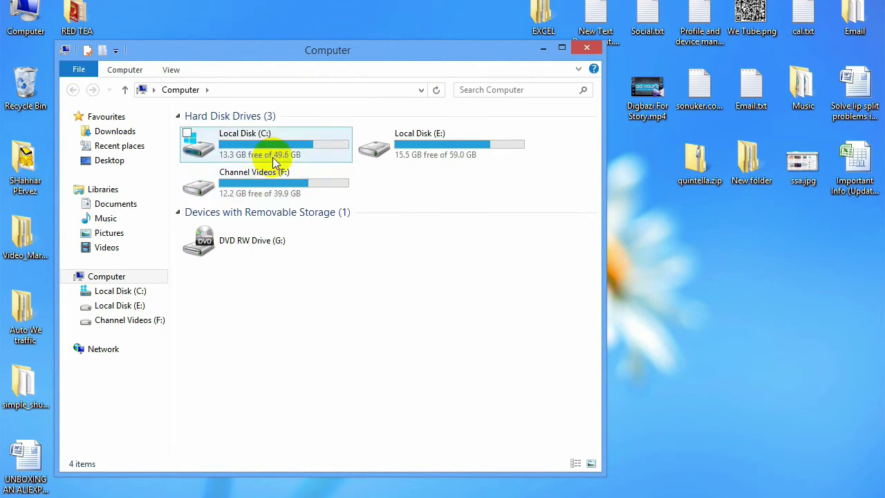
double_click(274, 161)
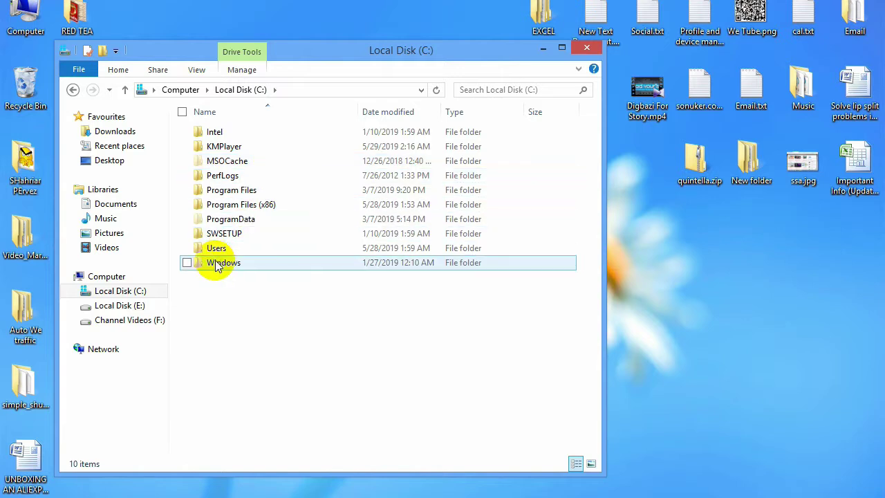
double_click(216, 264)
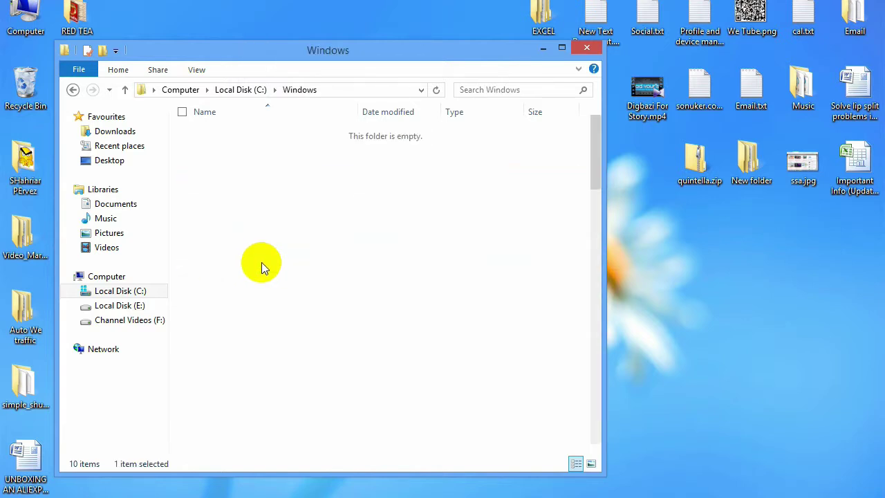
left_click(261, 264)
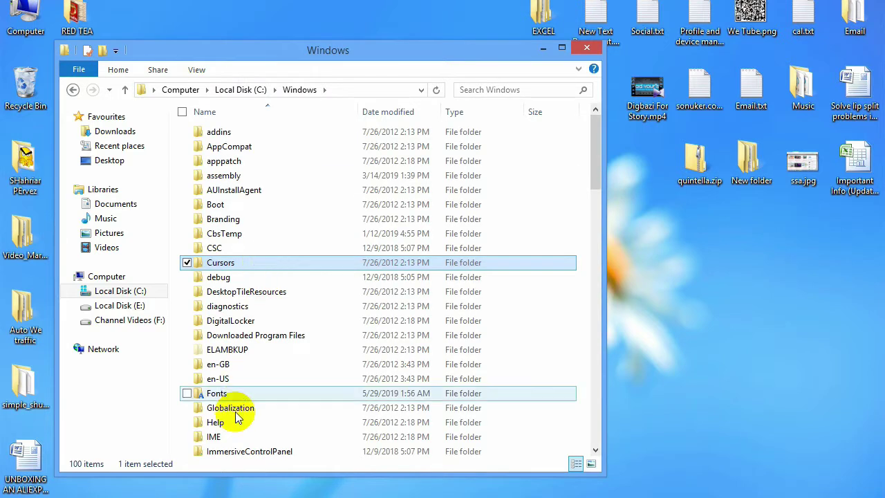
double_click(216, 395)
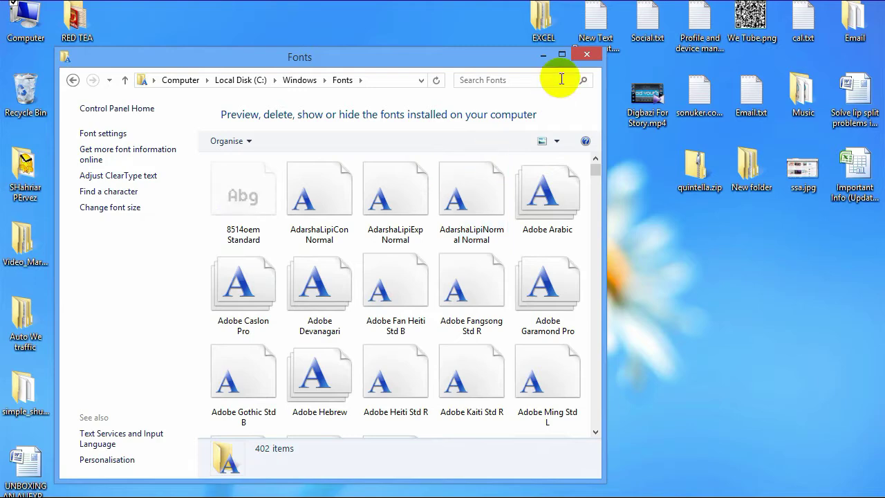
left_click(561, 54)
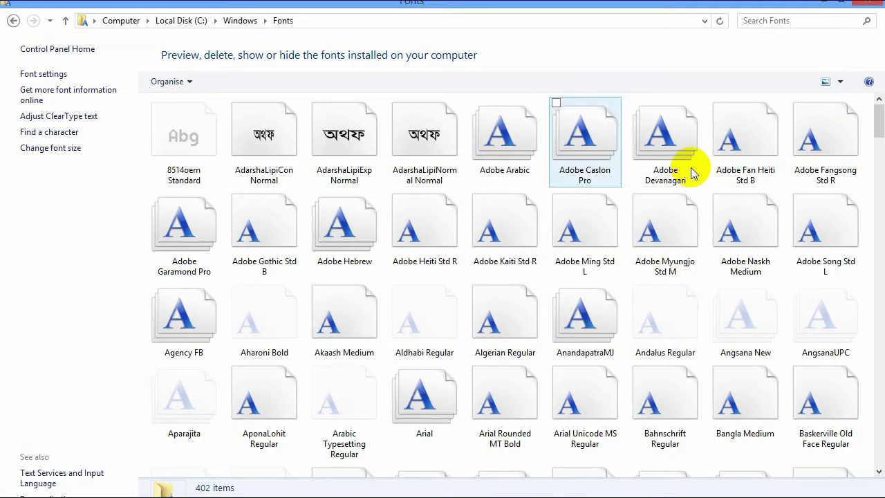
left_click_drag(879, 112, 882, 142)
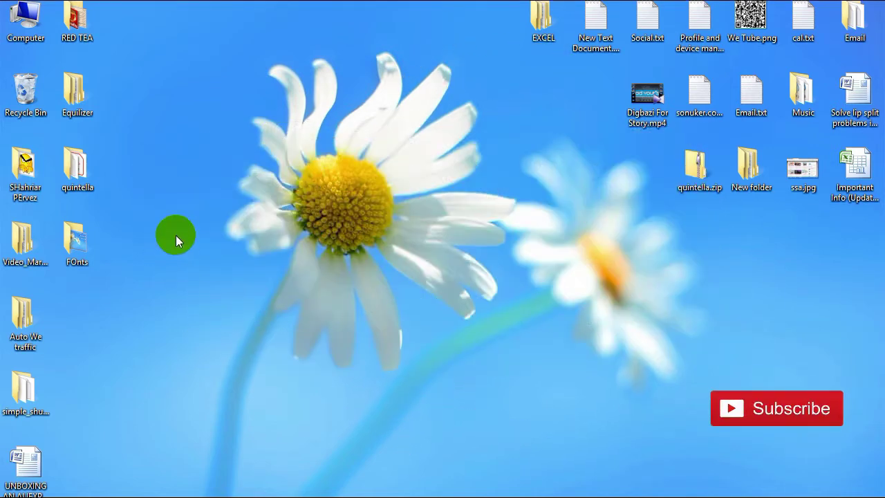
Open the quintella folder and select both Quintella.ttf and Quintella.otf
left_click(77, 170)
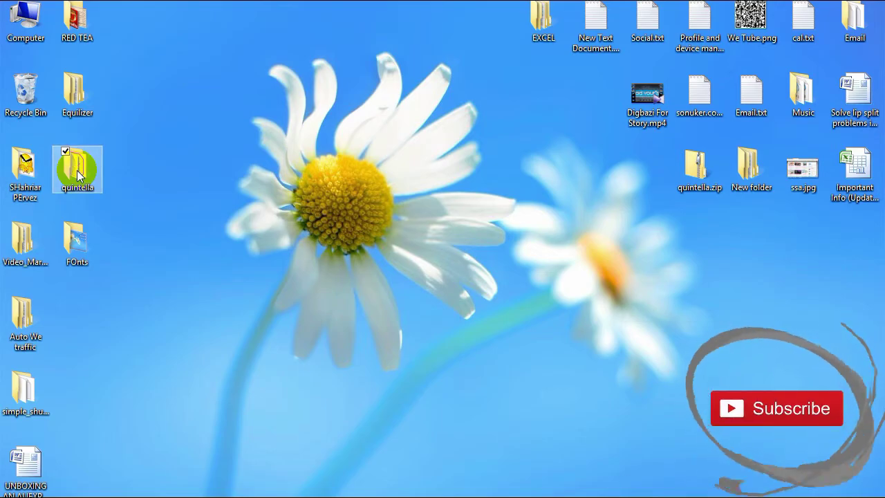
double_click(77, 170)
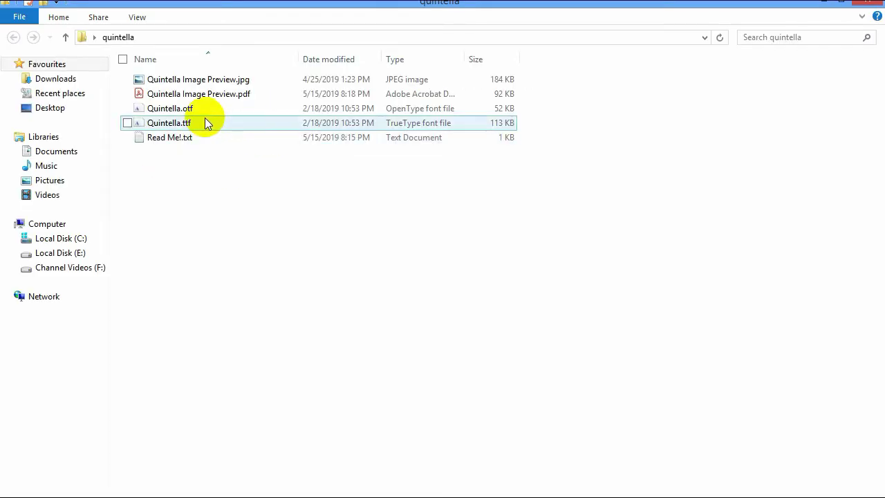
left_click(205, 122)
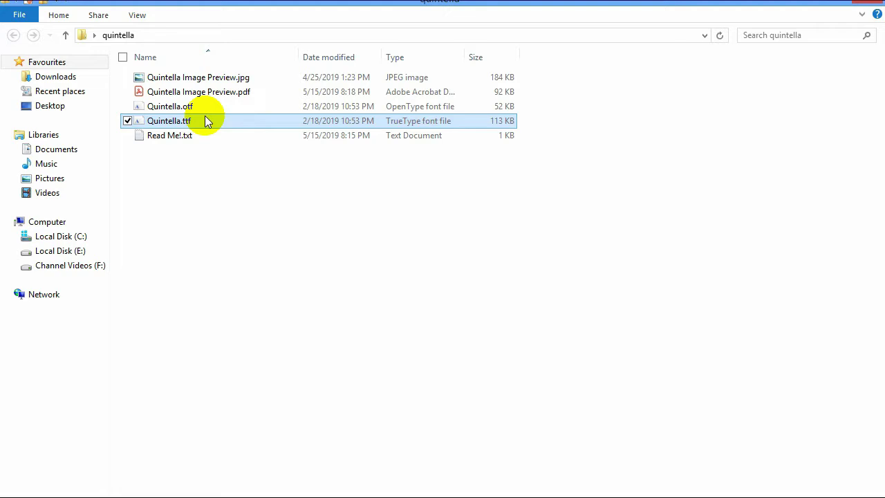
left_click(206, 109, "ctrl")
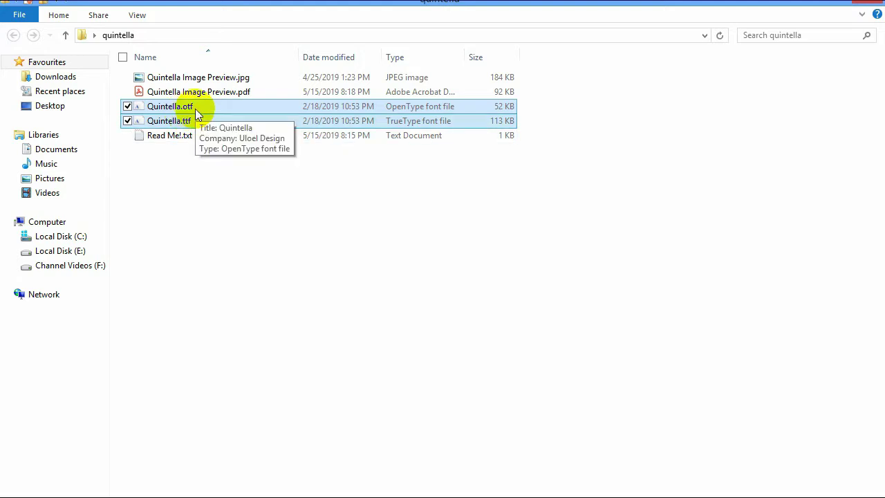
Install both Quintella fonts, replacing the existing copies, and close the folder
right_click(195, 108)
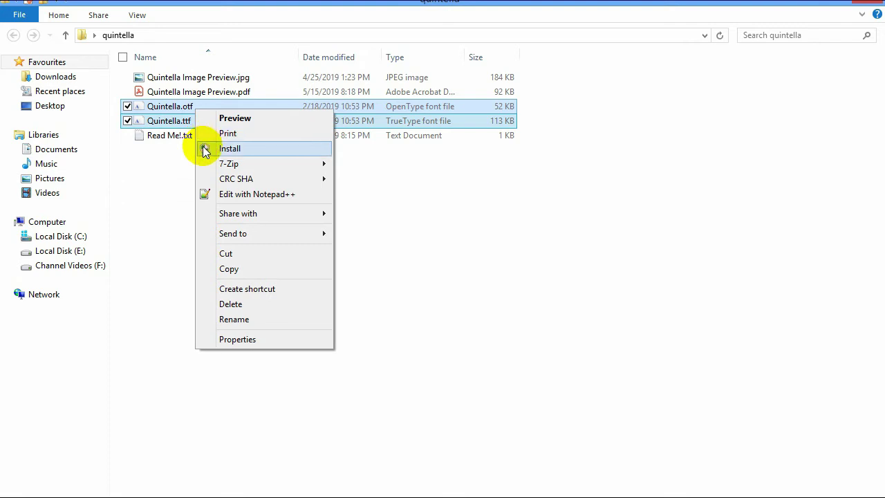
left_click(206, 147)
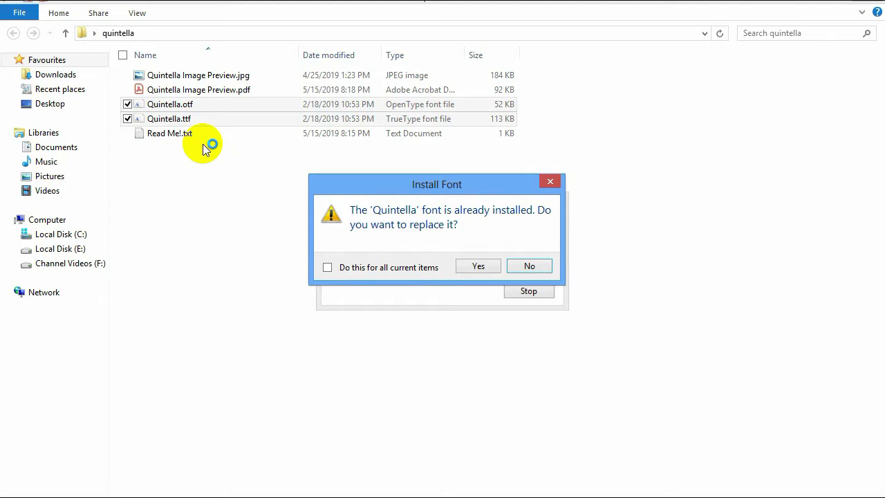
left_click(475, 267)
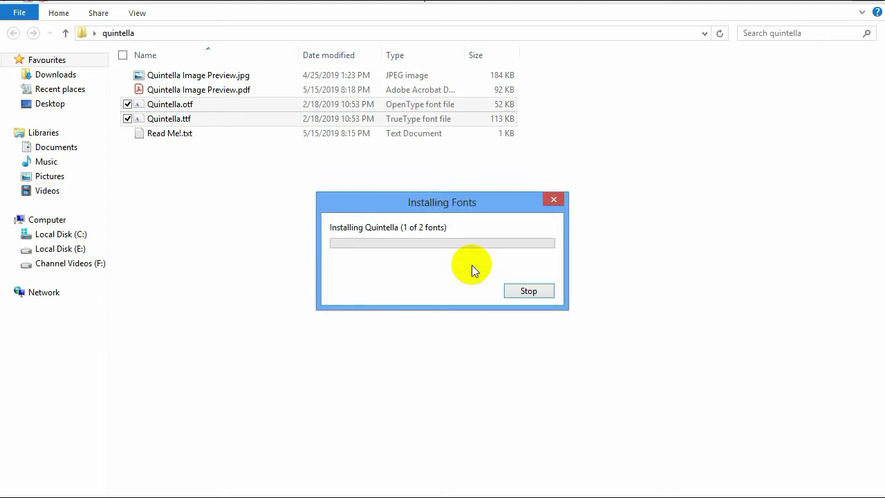
left_click(471, 265)
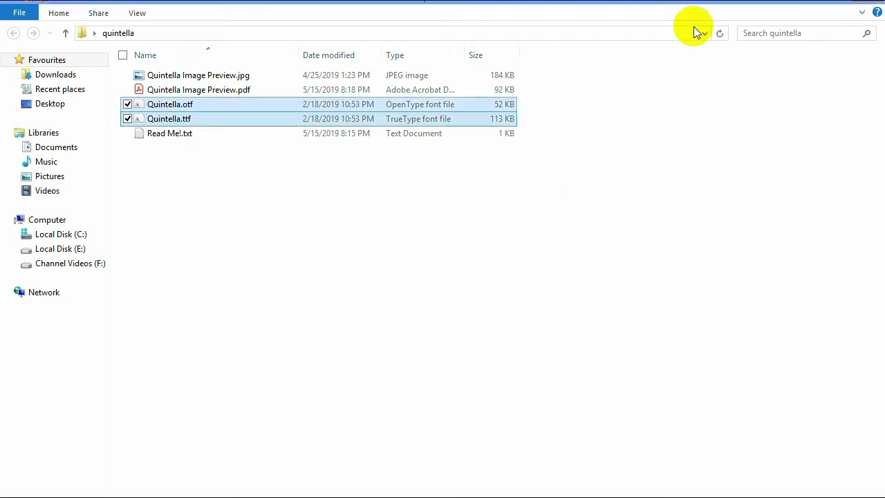
left_click(875, 1)
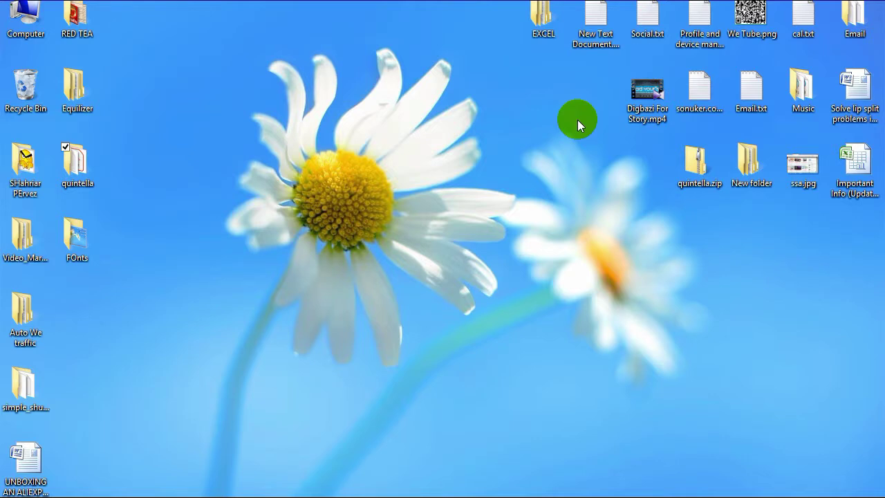
Copy the name 'Quintella' from the Quintella.ttf file name in the quintella folder
double_click(80, 178)
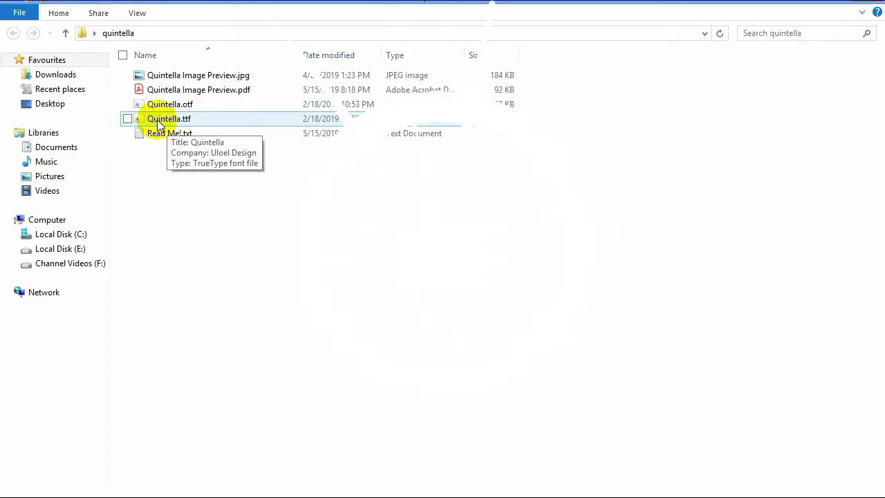
left_click(161, 123)
left_click(164, 123)
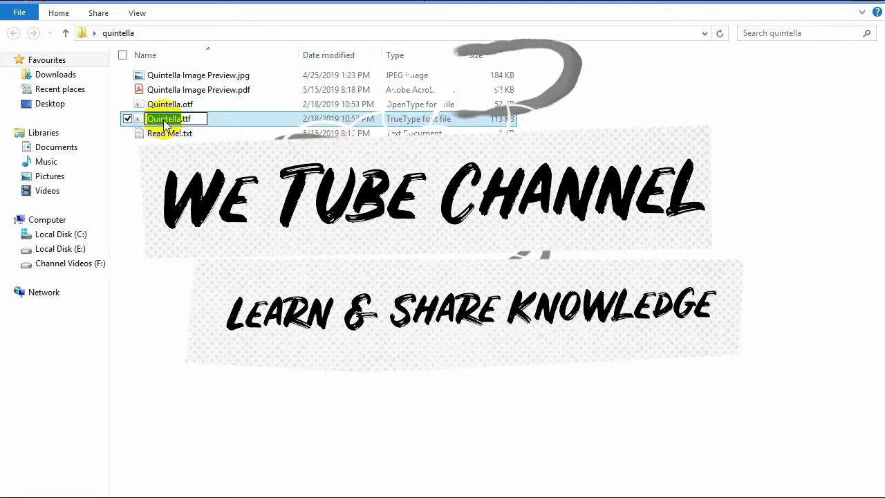
right_click(164, 123)
left_click(185, 166)
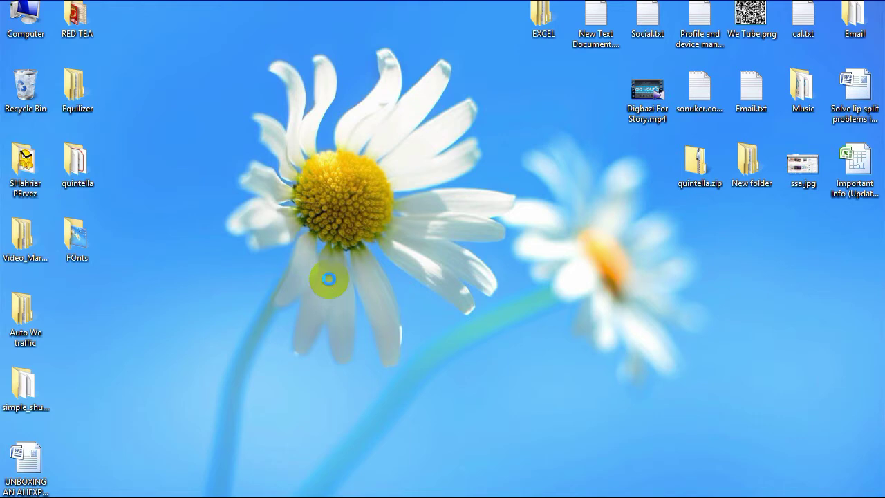
Create a new text document on the desktop and paste in the registry script mapping Segoe UI to Quintella
right_click(329, 280)
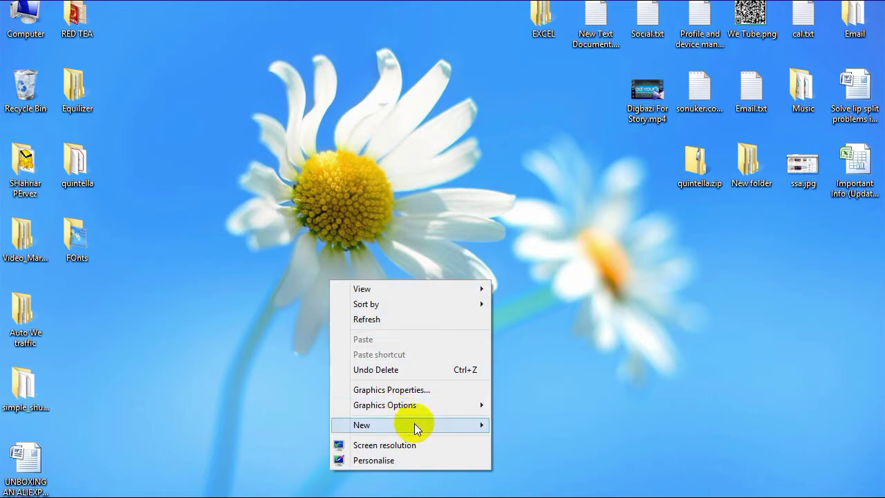
left_click(468, 425)
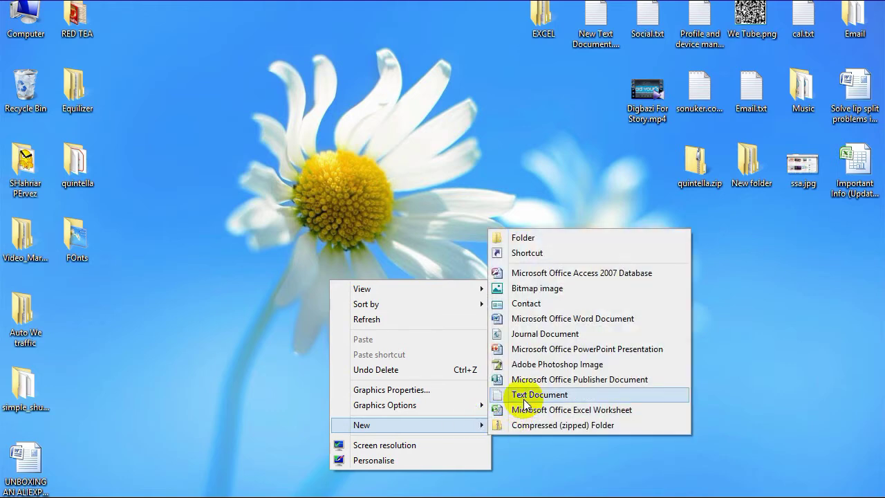
left_click(520, 393)
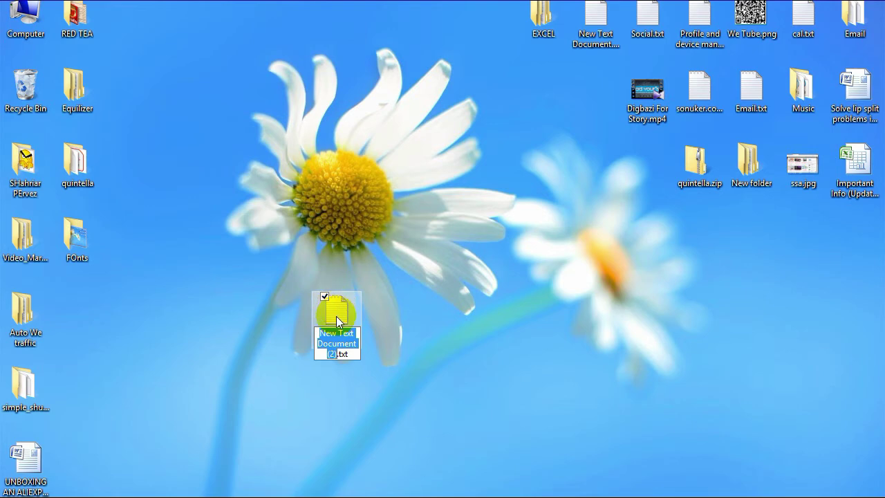
key("Return")
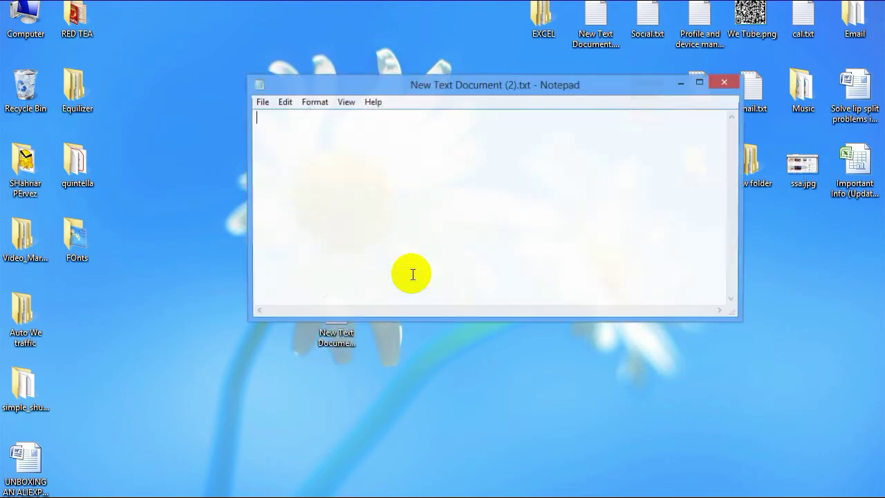
key("ctrl+v")
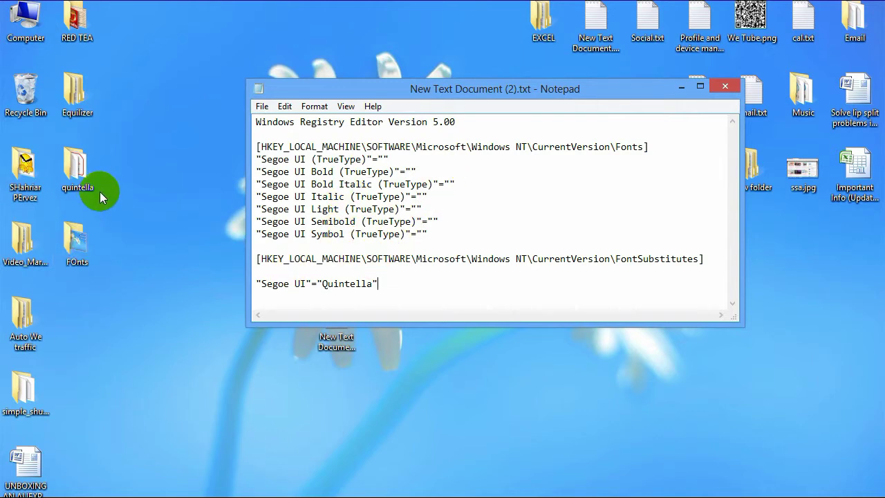
Copy 'Quintella' from the font's file name into the "Segoe UI" FontSubstitutes value
double_click(74, 179)
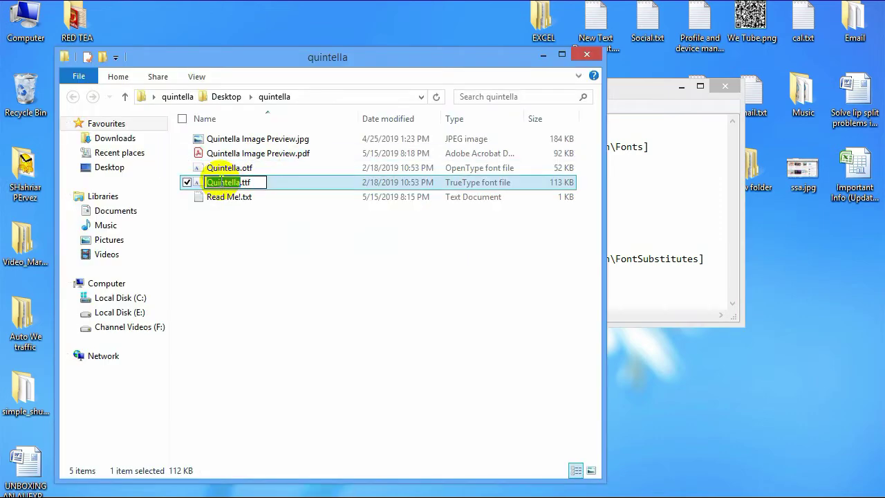
right_click(221, 182)
left_click(246, 225)
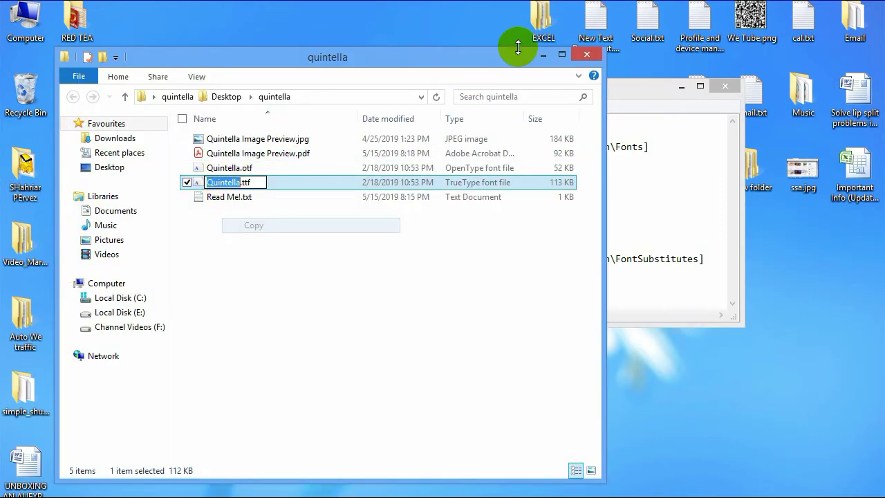
left_click(542, 55)
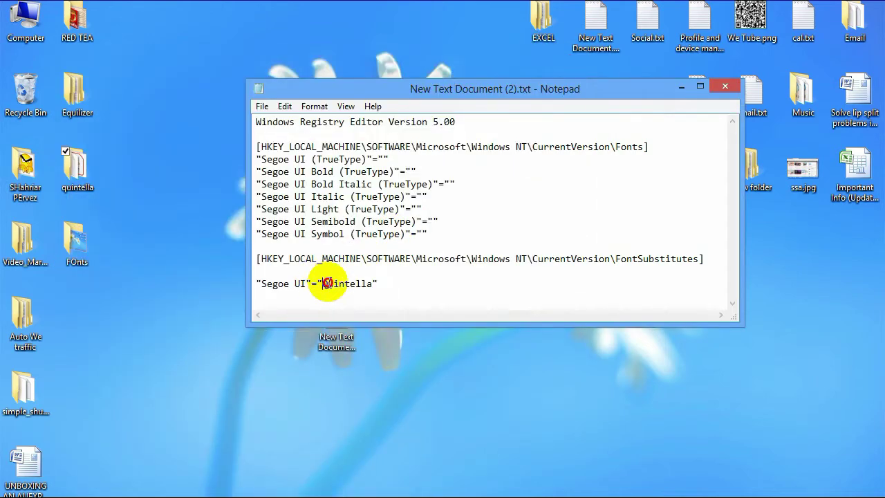
left_click_drag(321, 283, 372, 280)
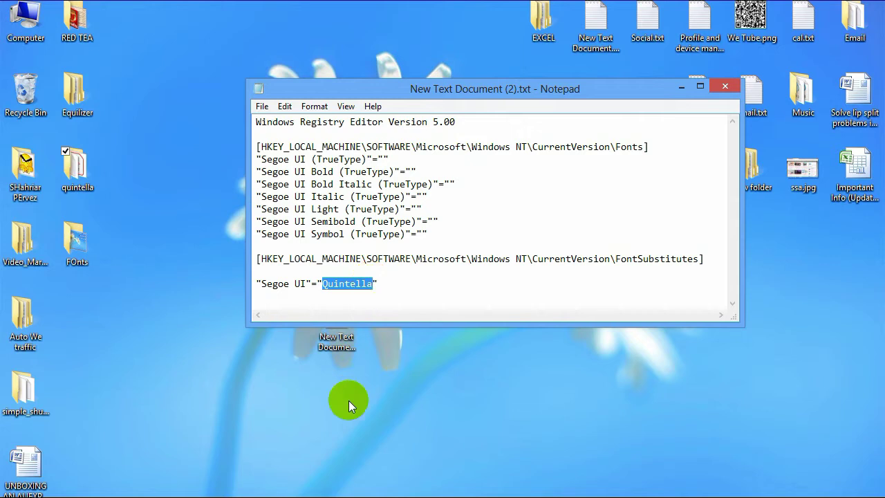
key("Right")
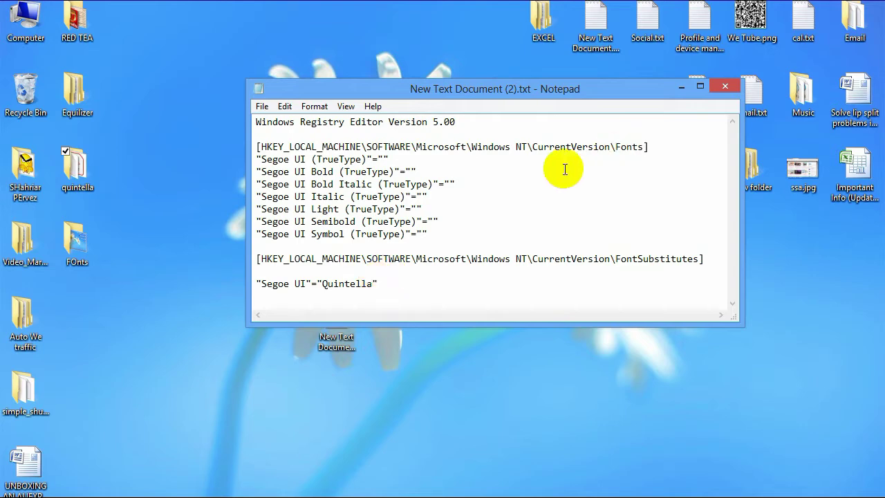
Save New Text Document (2).txt, close Notepad, and select the saved file on the desktop
left_click(261, 107)
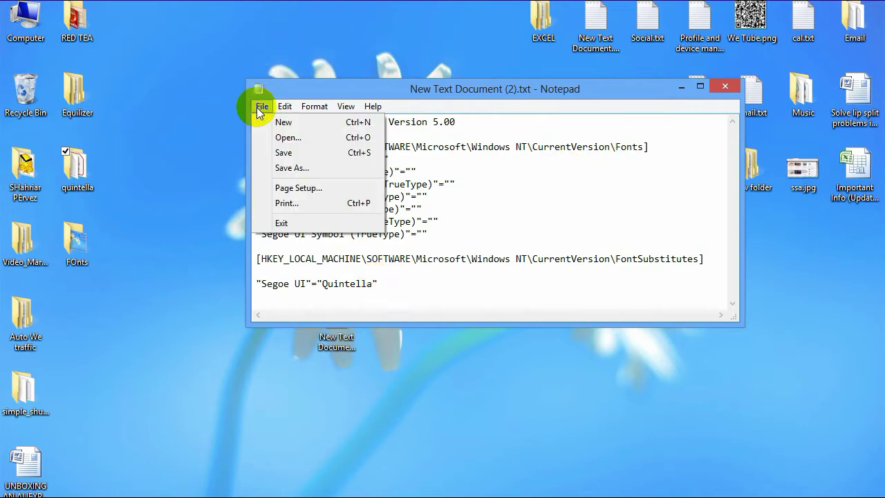
left_click(282, 152)
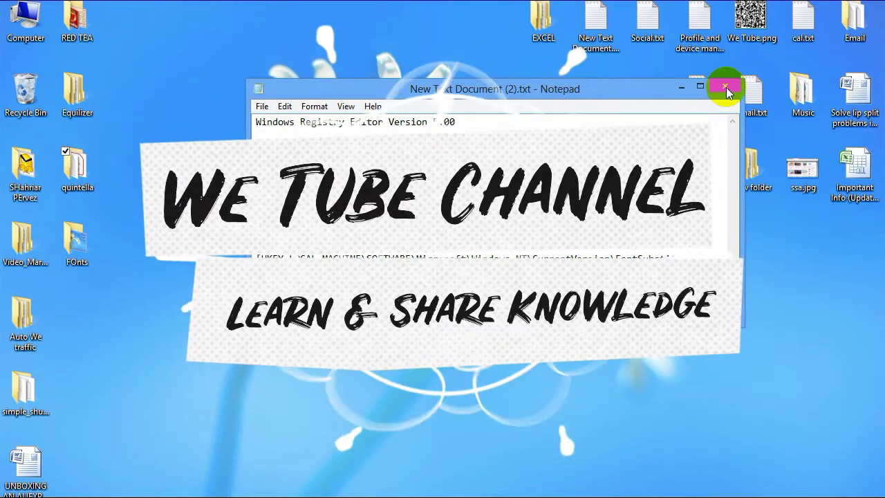
left_click(725, 85)
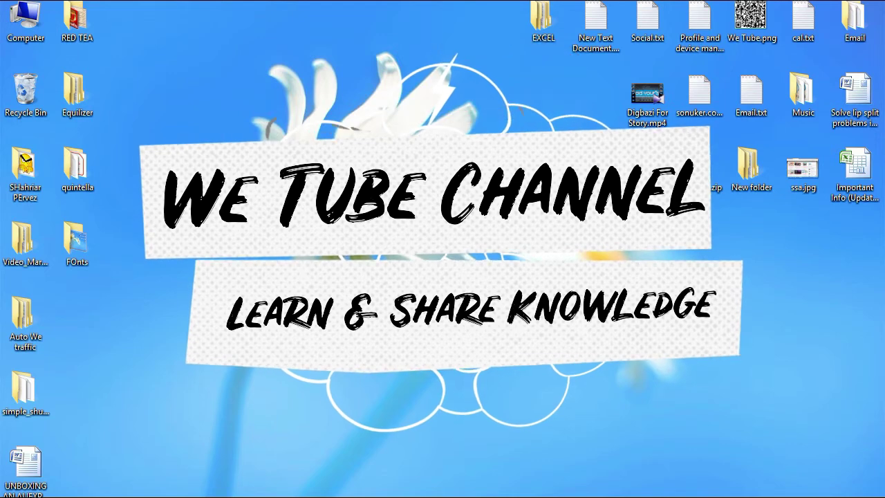
left_click(368, 212)
left_click(386, 209)
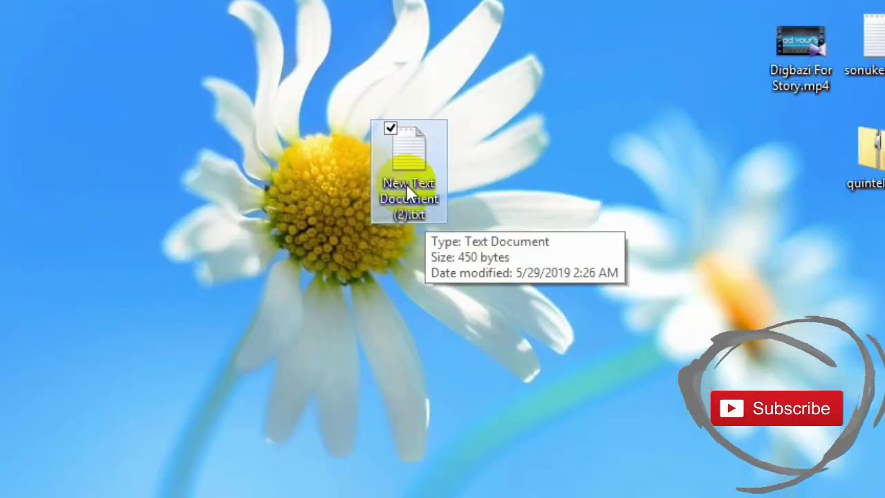
left_click(406, 225)
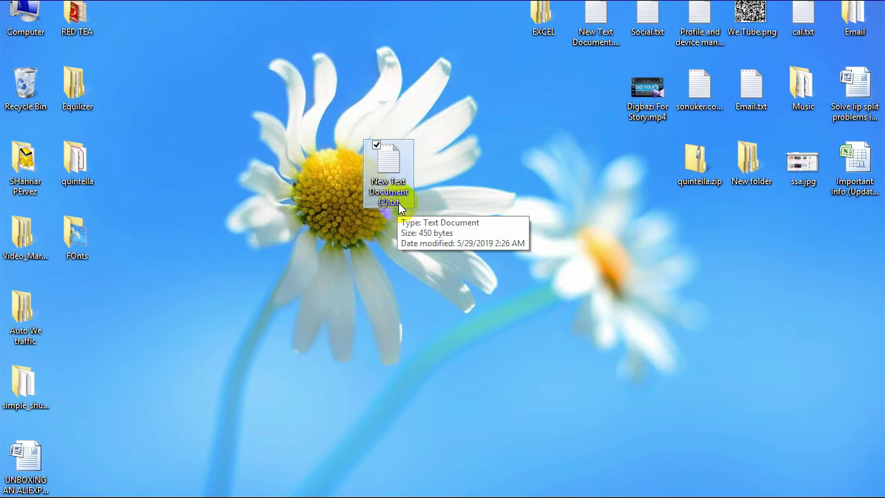
In the Computer window, turn on File name extensions in the View ribbon, then collapse the ribbon
left_click(24, 23)
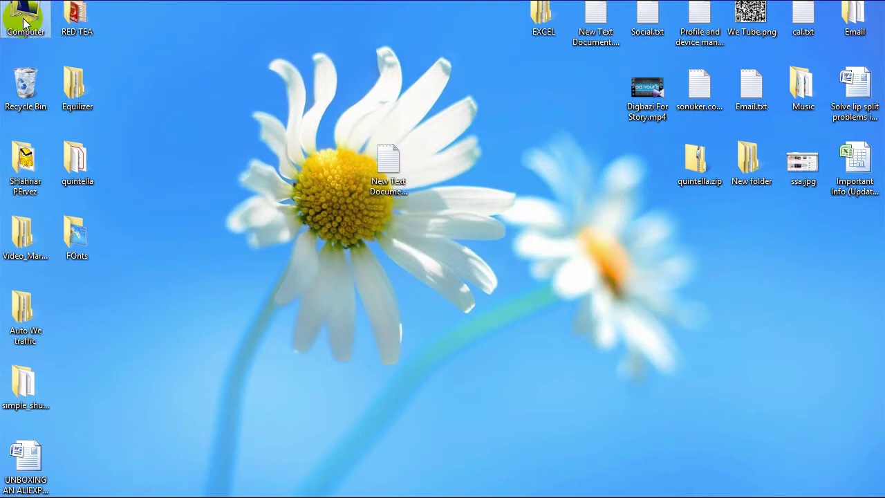
double_click(24, 23)
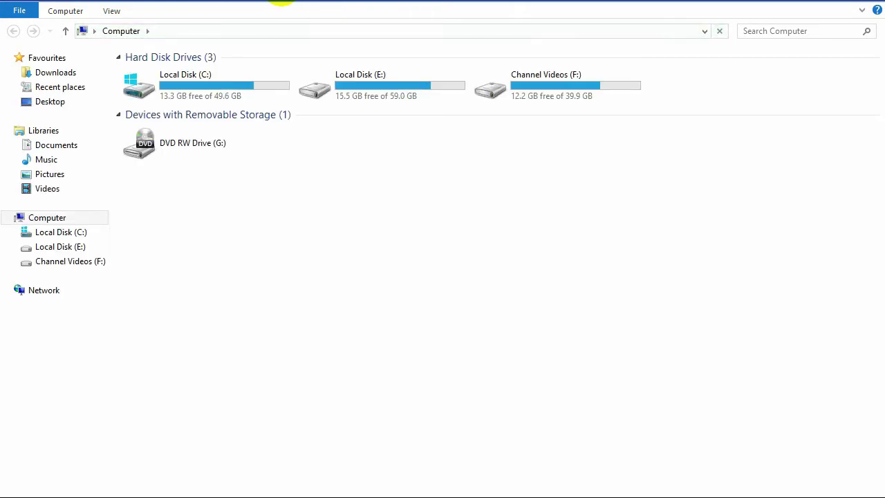
left_click(110, 11)
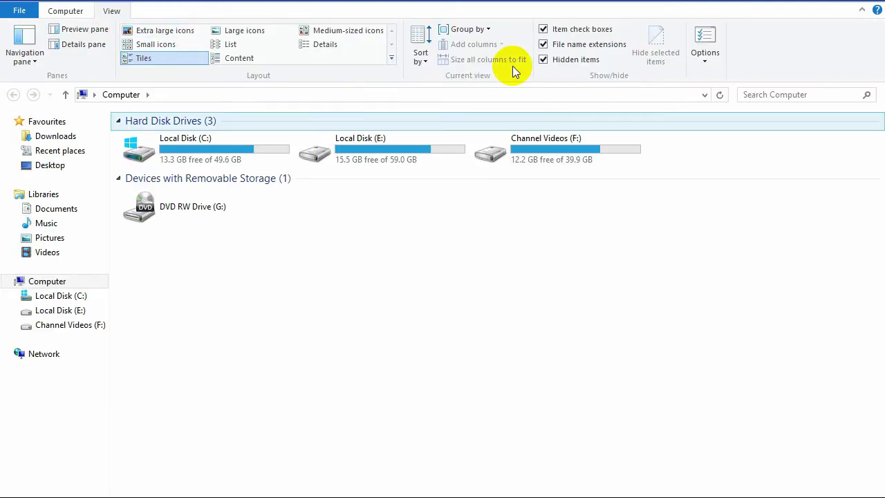
left_click(544, 45)
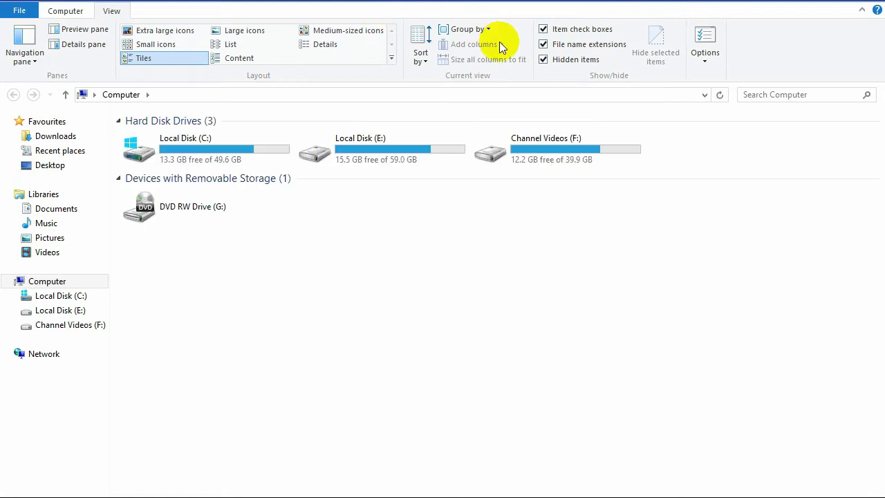
double_click(112, 12)
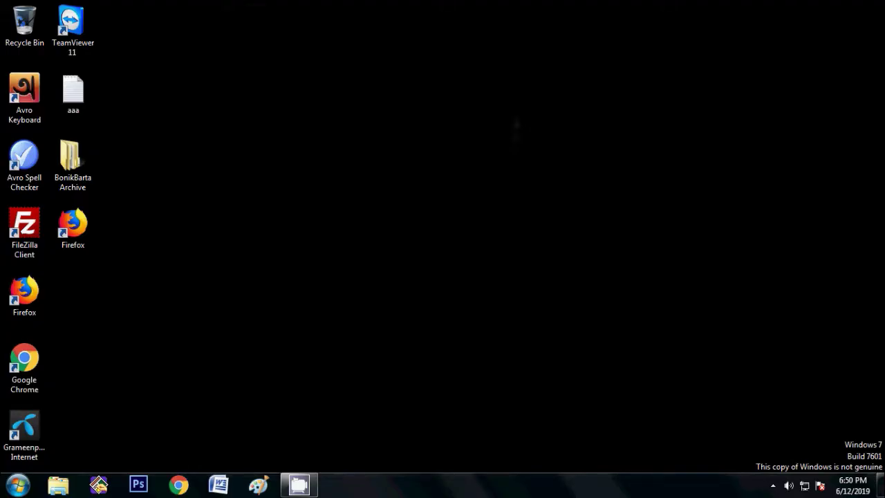
Open Computer from the Start menu and show its Organize options
left_click(17, 485)
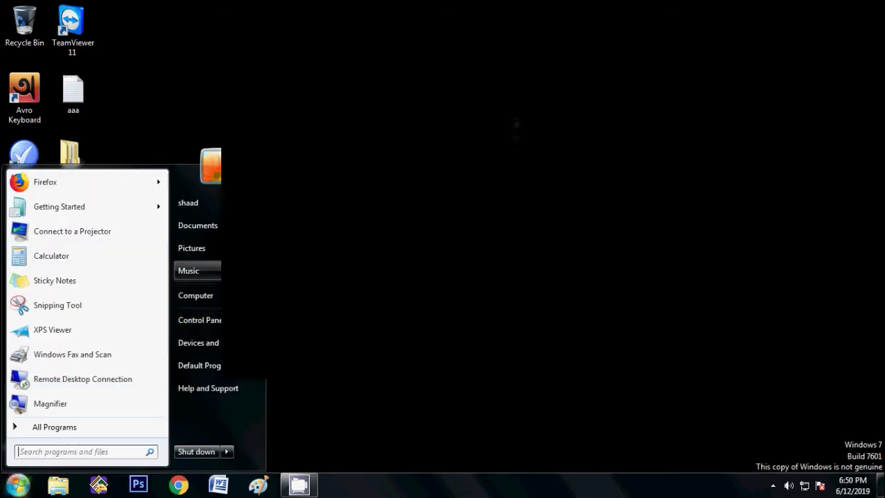
left_click(207, 298)
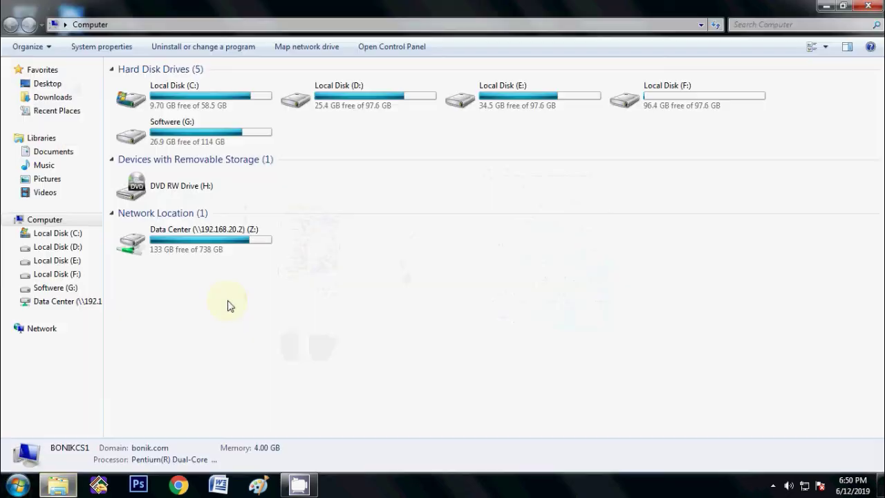
left_click(29, 47)
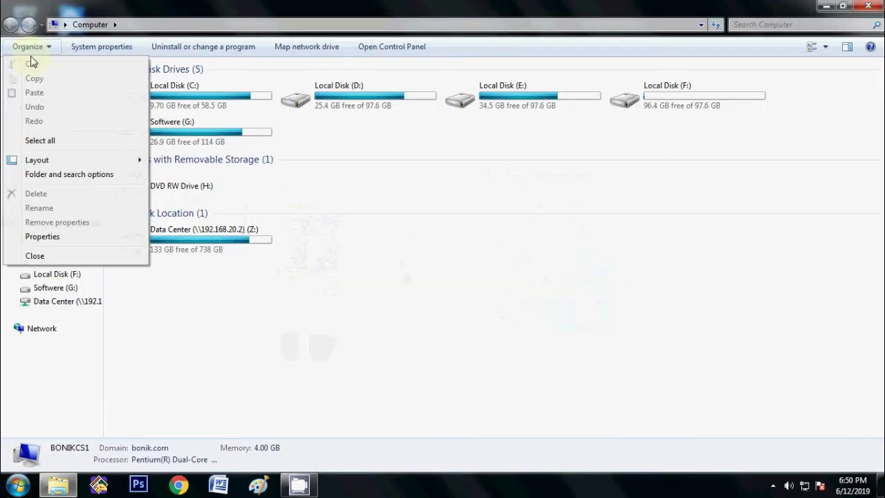
Untick Hide extensions for known file types in Folder Options, apply, and close with OK
left_click(82, 182)
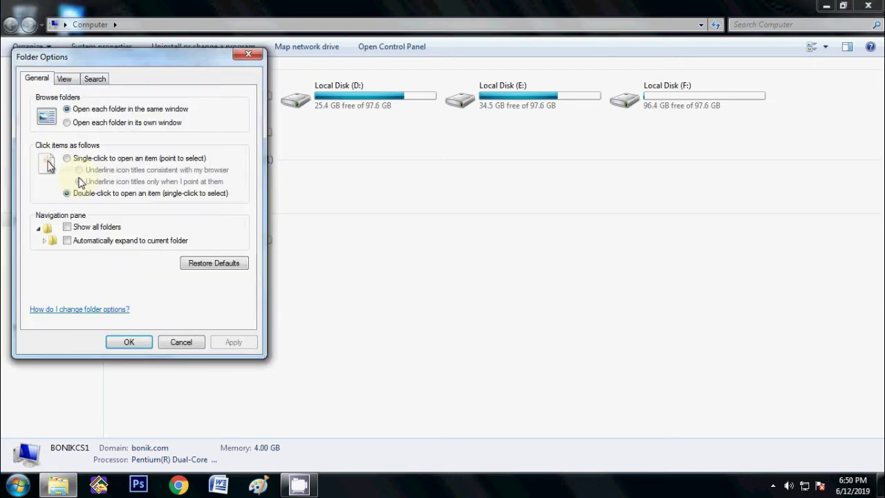
left_click(64, 79)
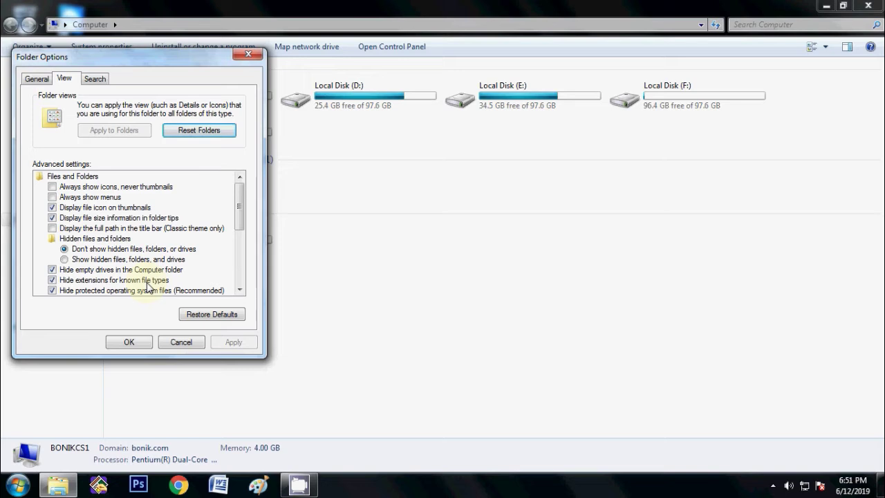
left_click(51, 281)
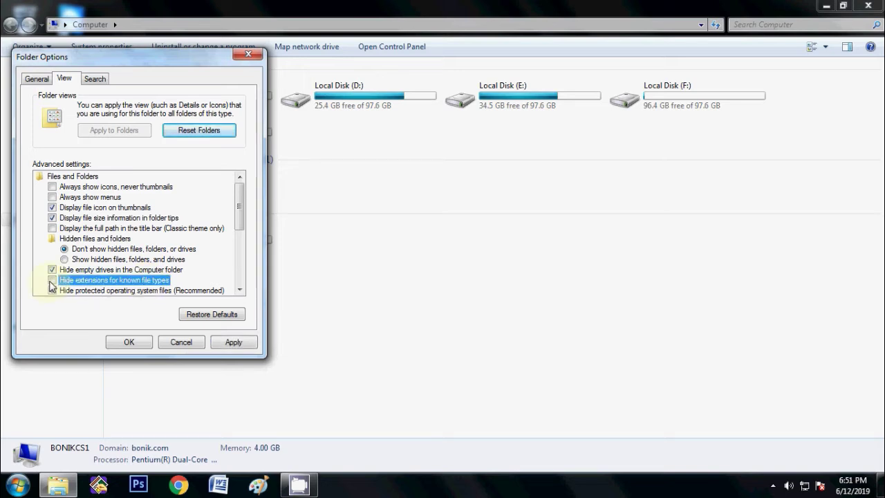
left_click(218, 342)
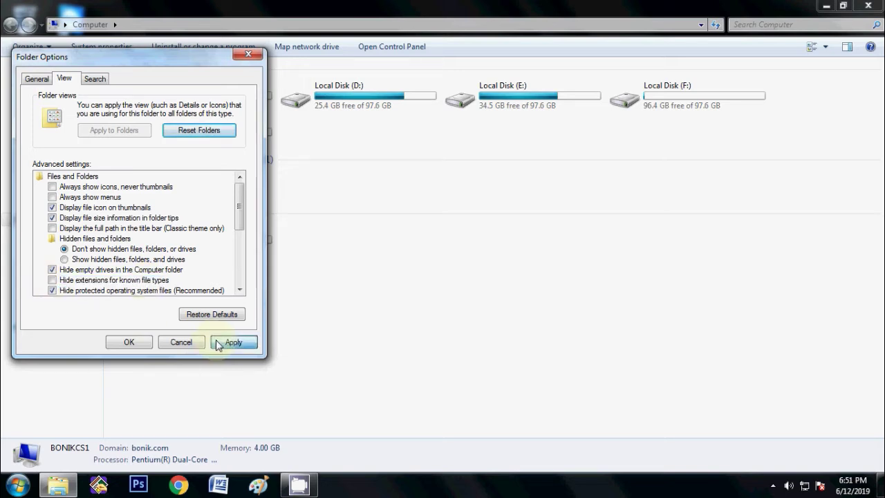
left_click(129, 341)
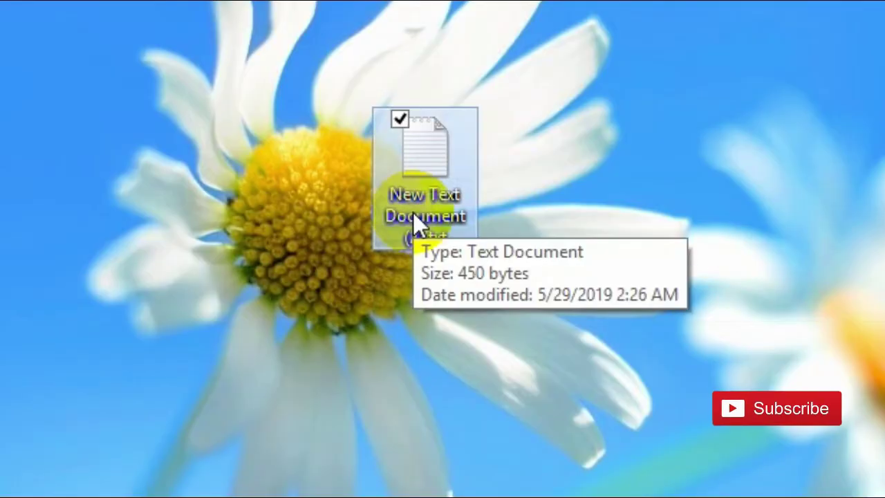
Rename New Text Document (2).txt to fonts.reg and confirm the extension change
left_click(383, 192)
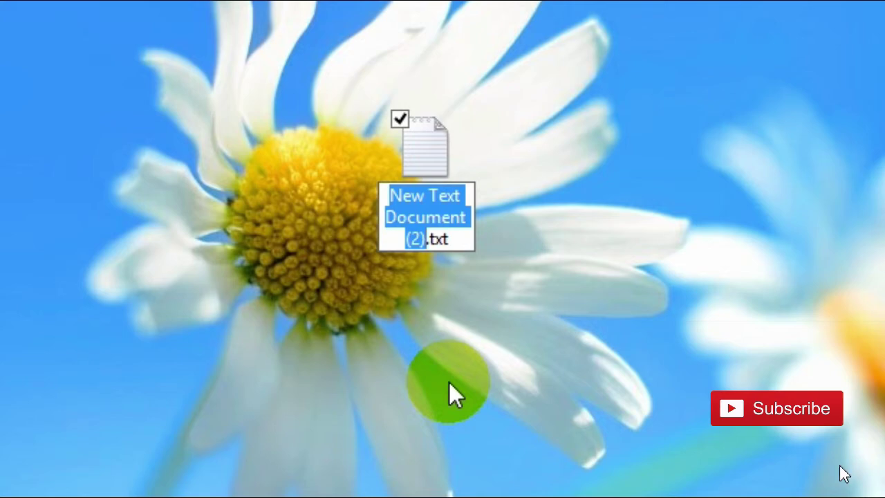
type("fonts")
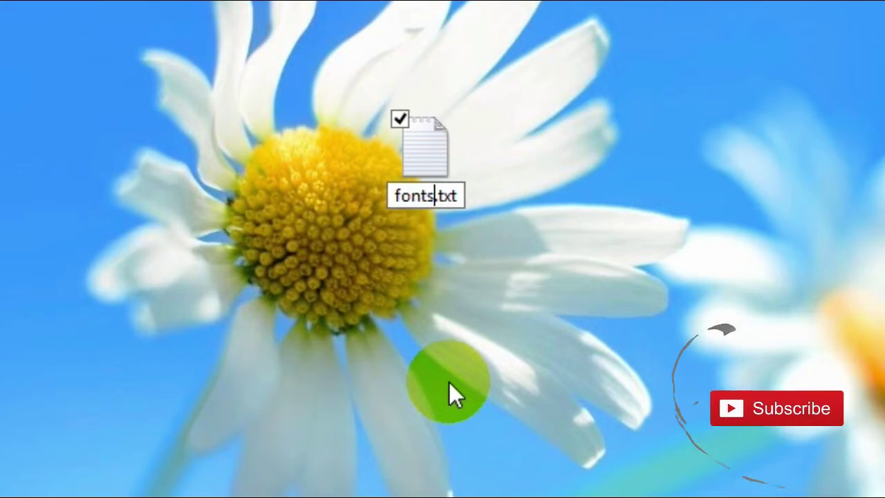
key("Right")
key("Right")
key("Right")
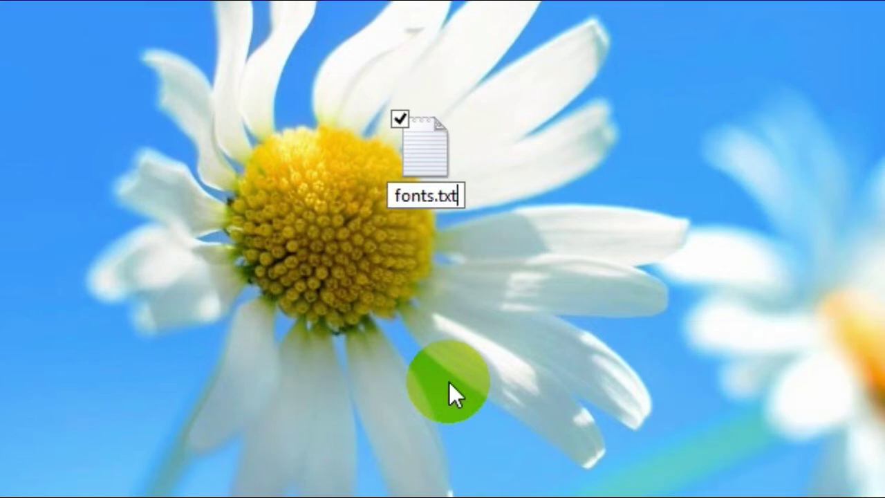
key("BackSpace")
key("BackSpace")
key("BackSpace")
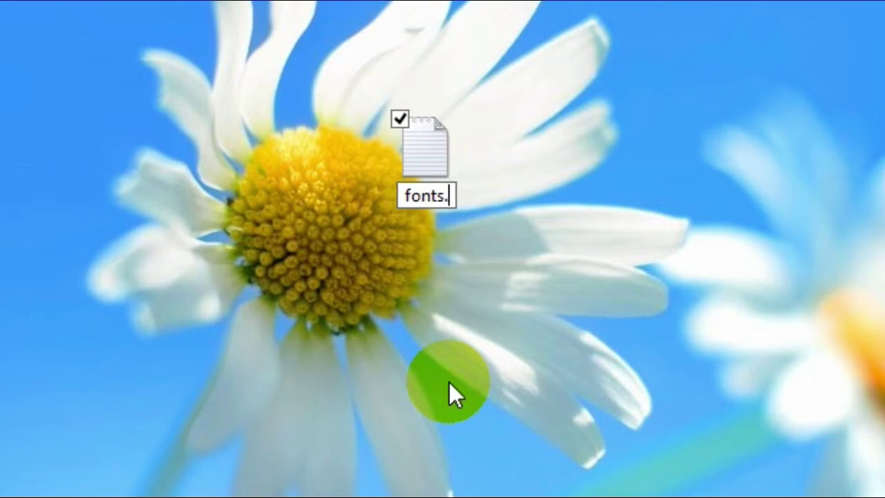
type("re")
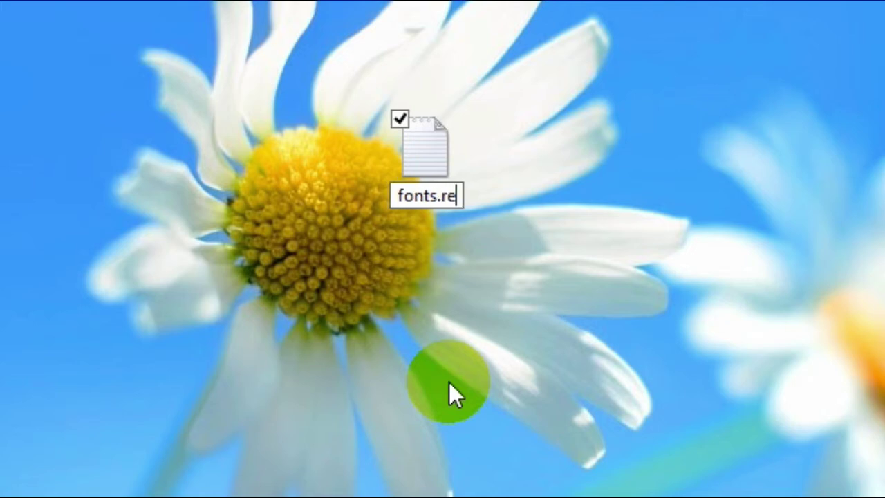
type("g")
left_click(451, 195)
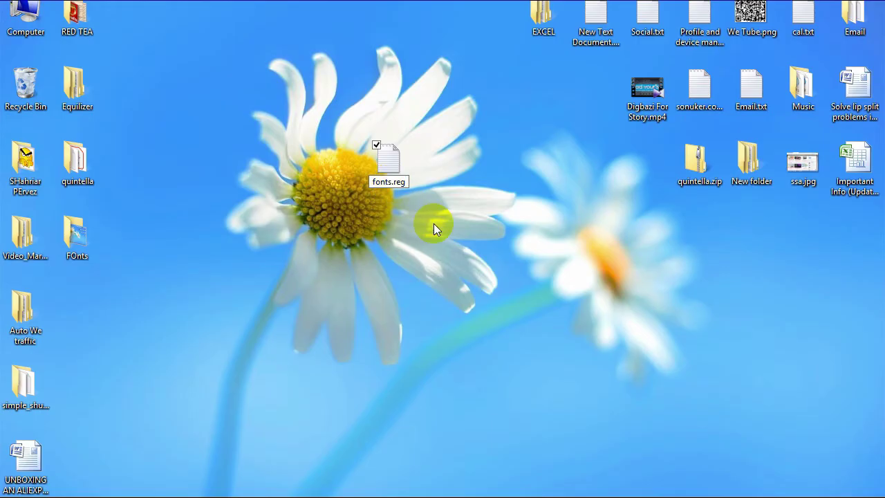
left_click(519, 282)
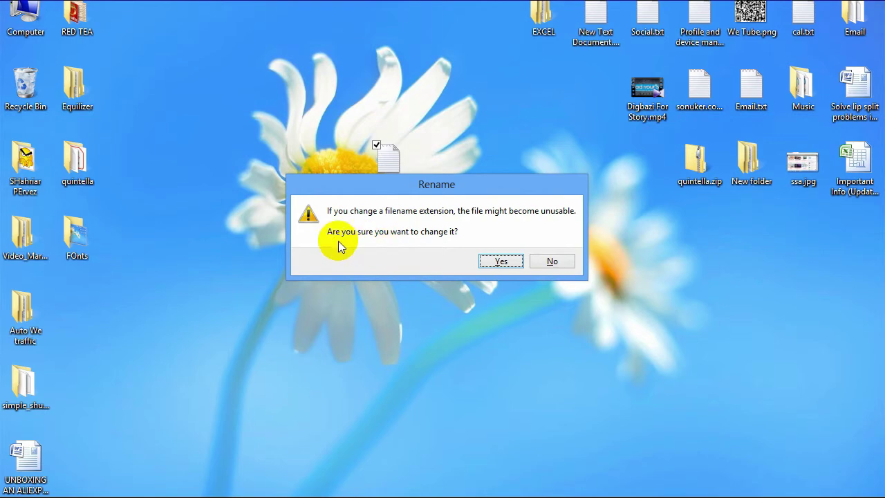
left_click(488, 261)
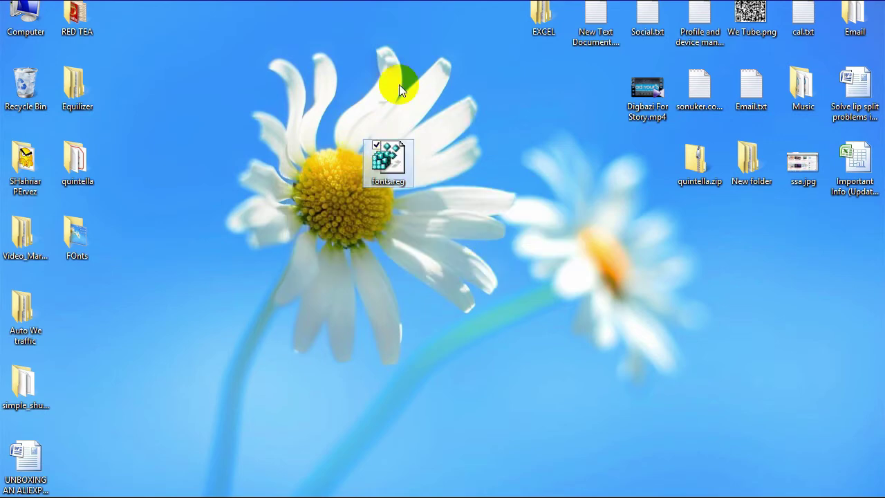
Move fonts.reg slightly lower on the desktop
left_click_drag(377, 158, 510, 198)
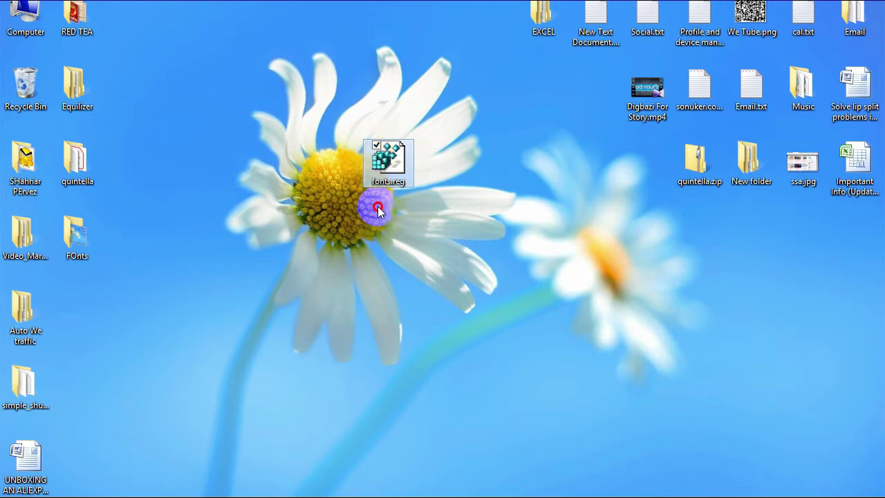
left_click_drag(381, 190, 388, 239)
left_click_drag(388, 157, 408, 216)
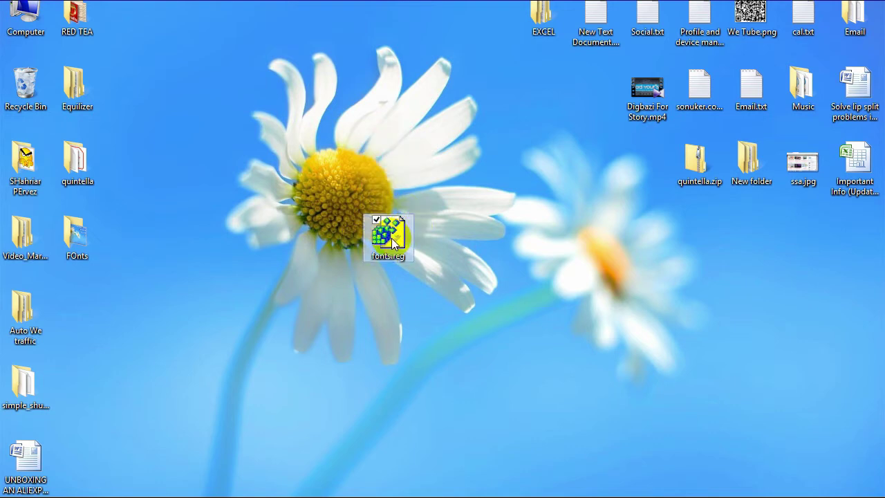
Merge fonts.reg into the registry, confirming the warning and dismissing the success message
left_click(391, 238)
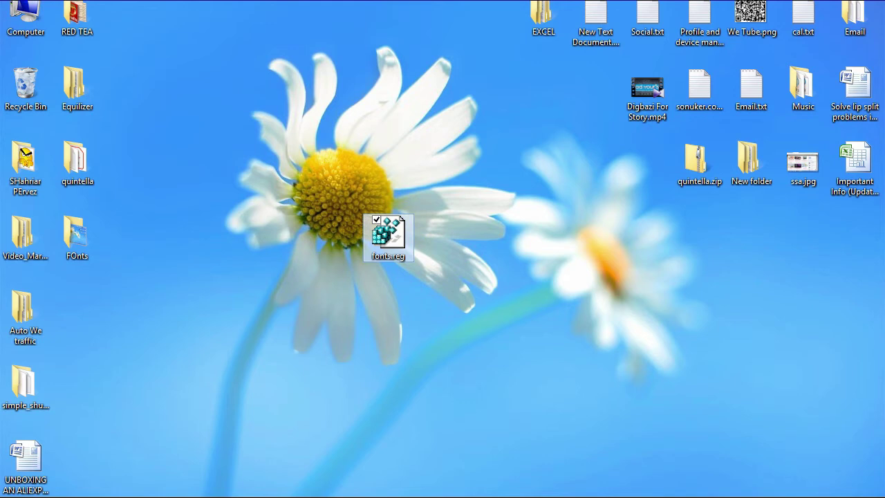
left_click(505, 273)
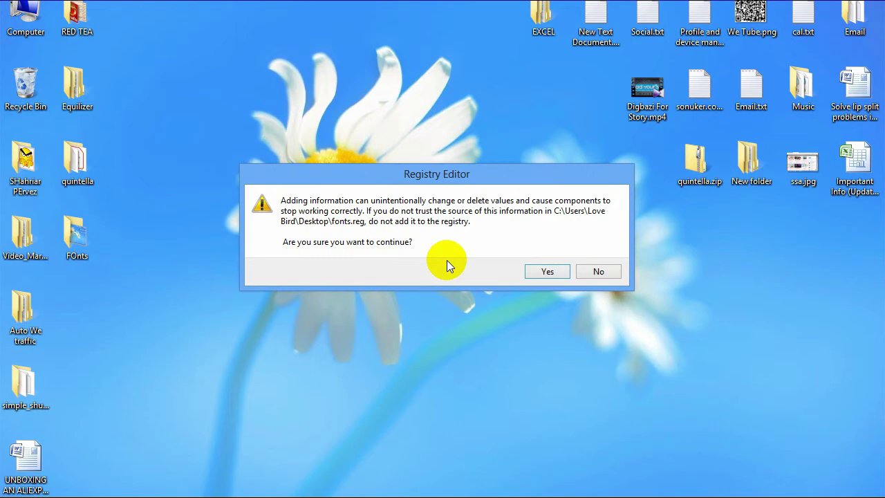
left_click(547, 271)
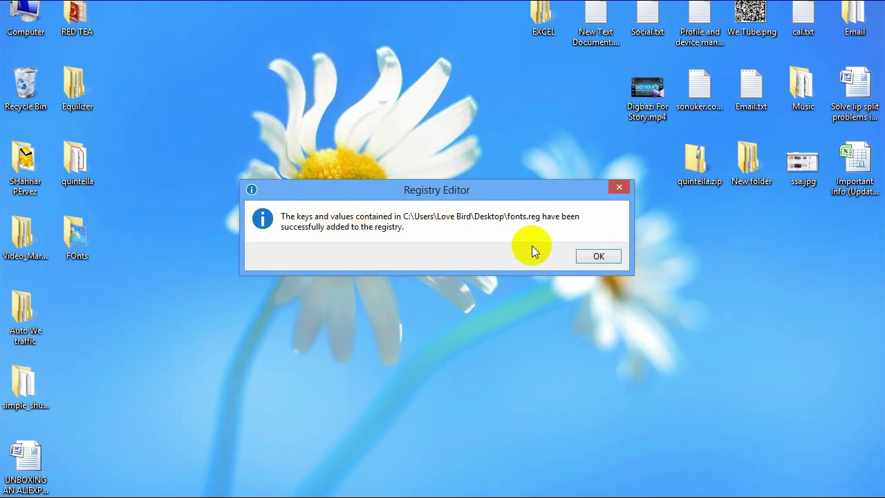
left_click(584, 255)
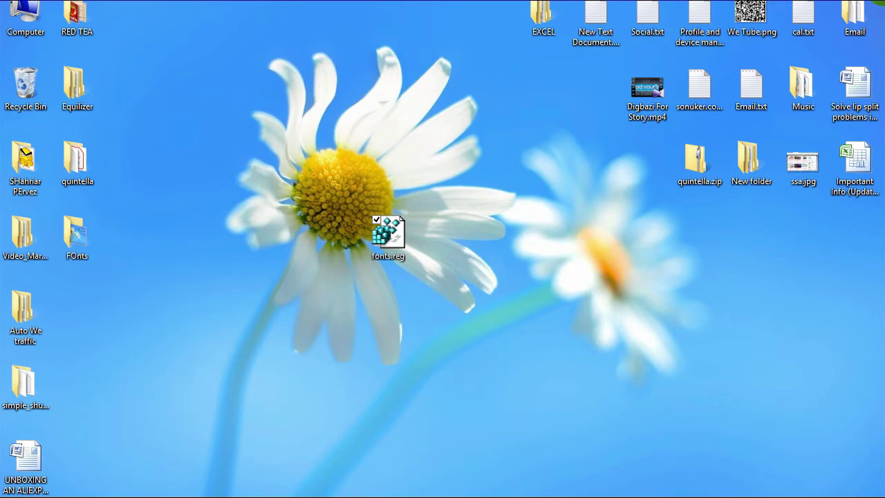
Restart Windows from the Settings charm's Power menu
mouse_move(883, 1)
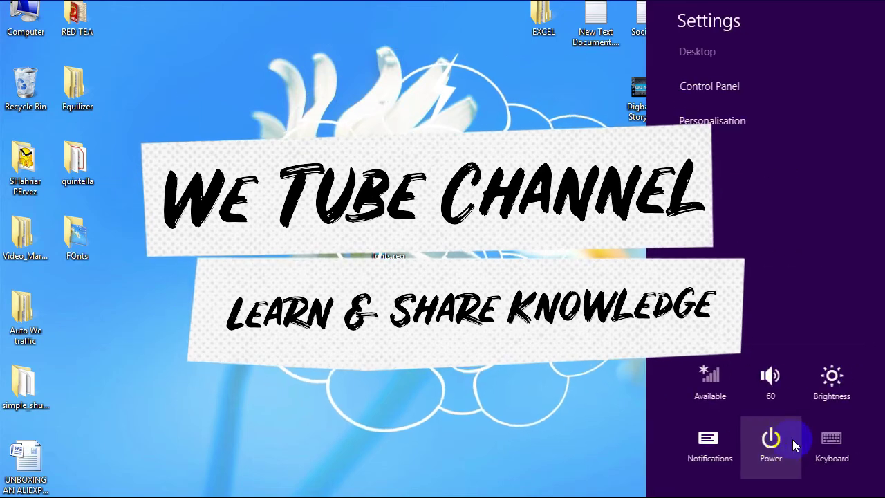
left_click(763, 438)
key("Escape")
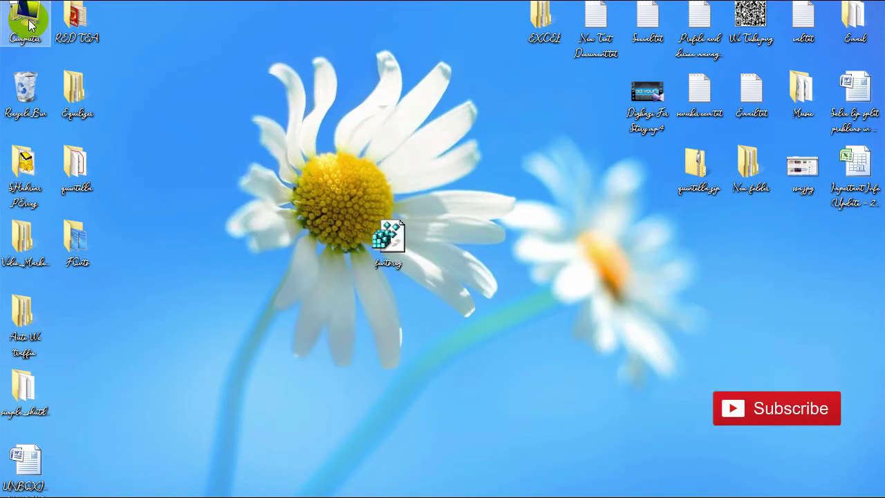
Open the Computer window to confirm the handwritten script font, then close it
key("super+e")
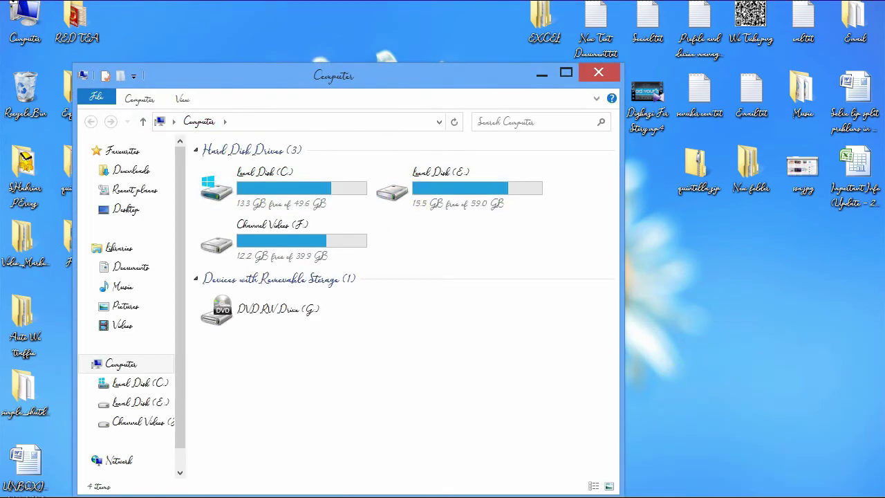
left_click(805, 491)
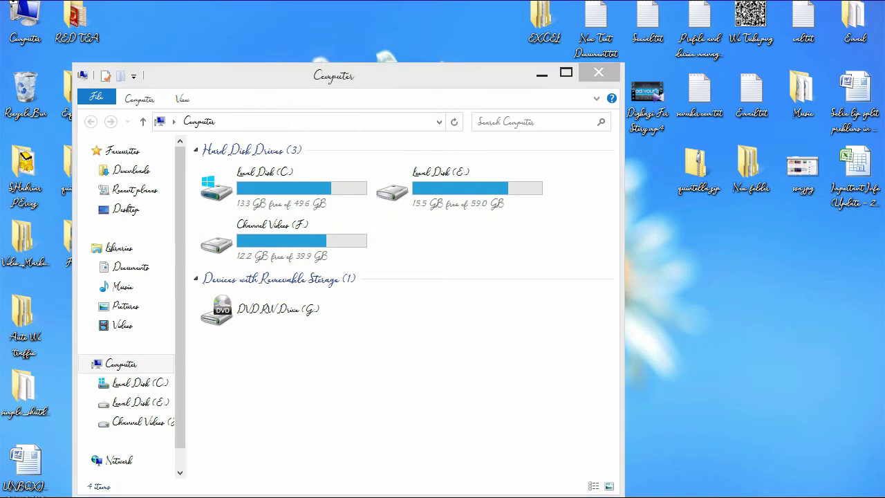
left_click(294, 402)
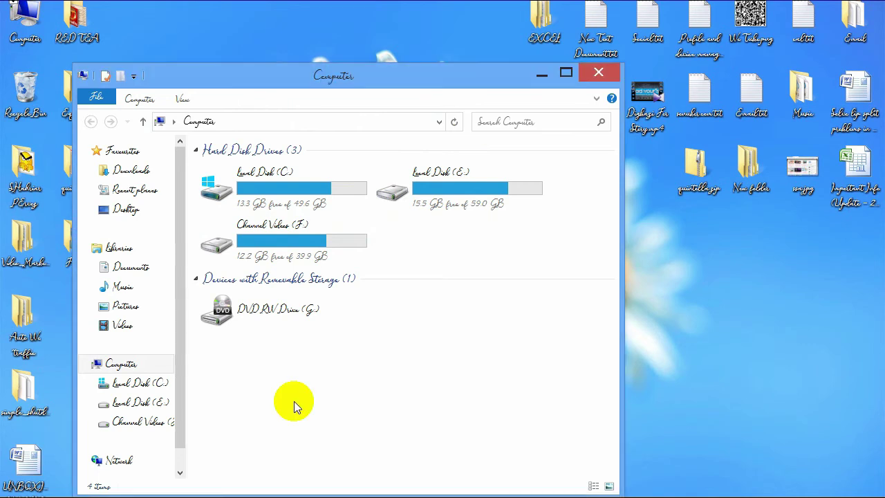
left_click(598, 73)
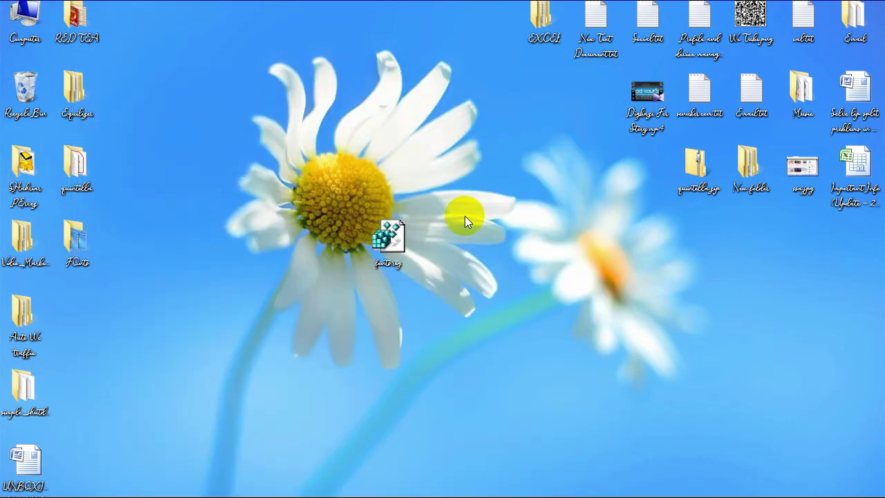
Create a new text document on the desktop, keeping the default name
right_click(229, 248)
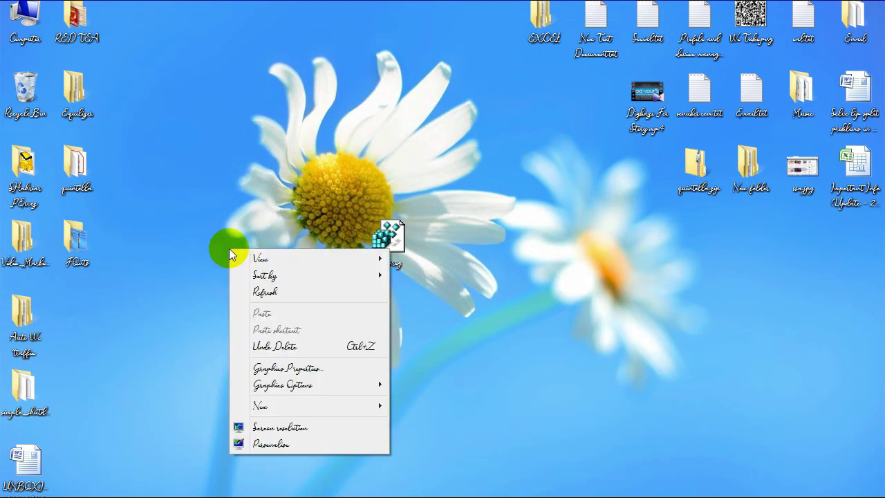
left_click(335, 403)
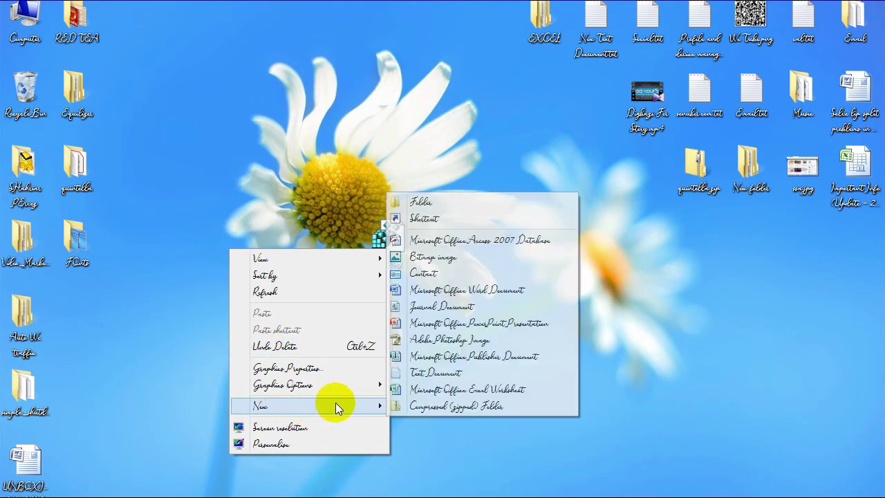
left_click(428, 374)
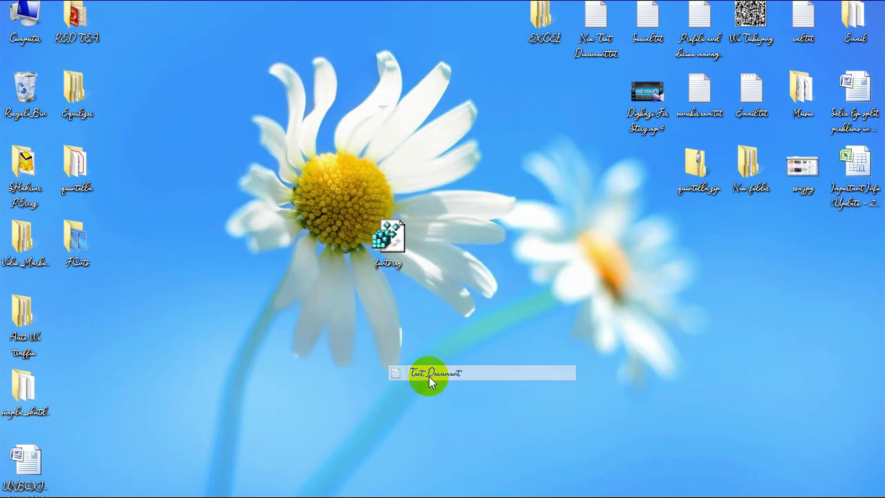
left_click(281, 317)
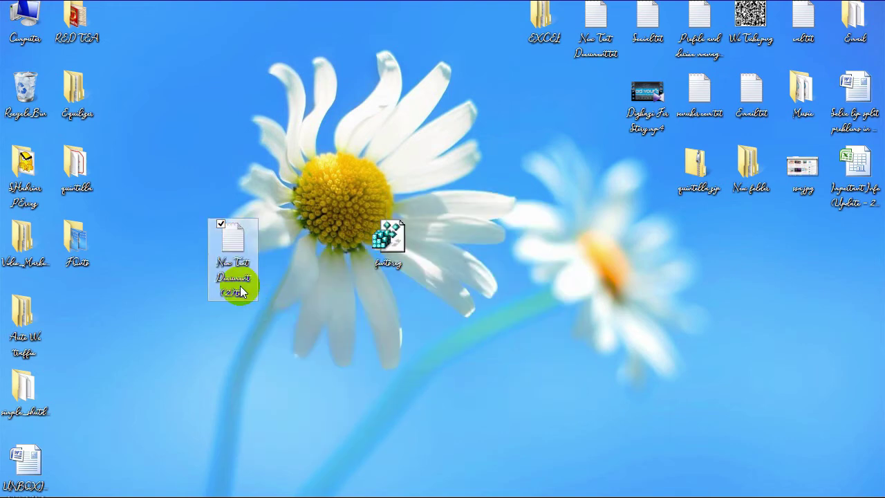
Paste the Segoe UI restore registry text into New Text Document (2).txt, save, and close Notepad
double_click(240, 240)
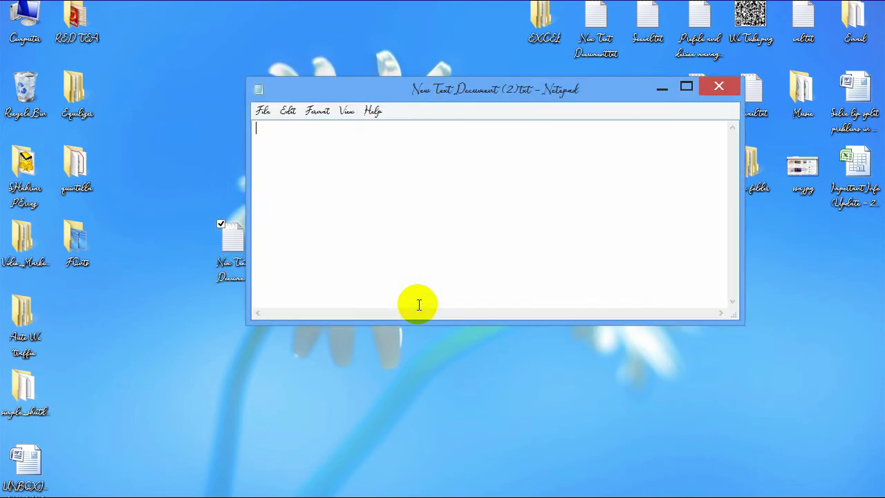
key("ctrl+v")
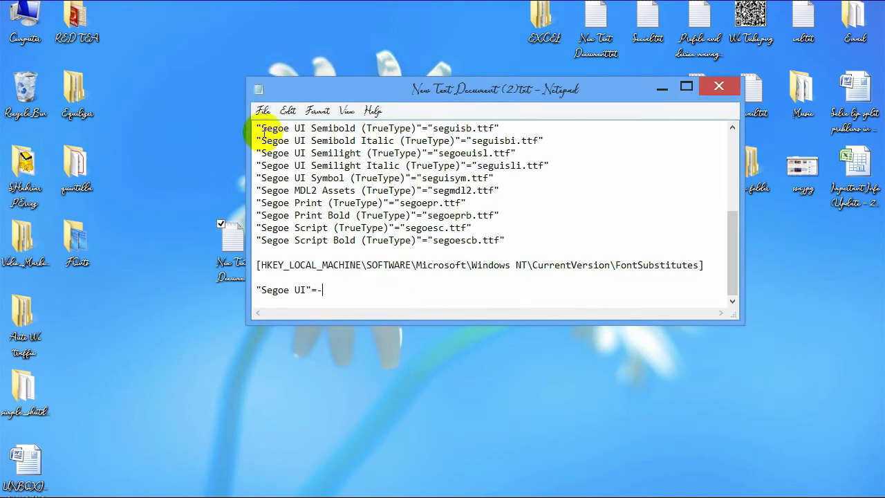
left_click(261, 112)
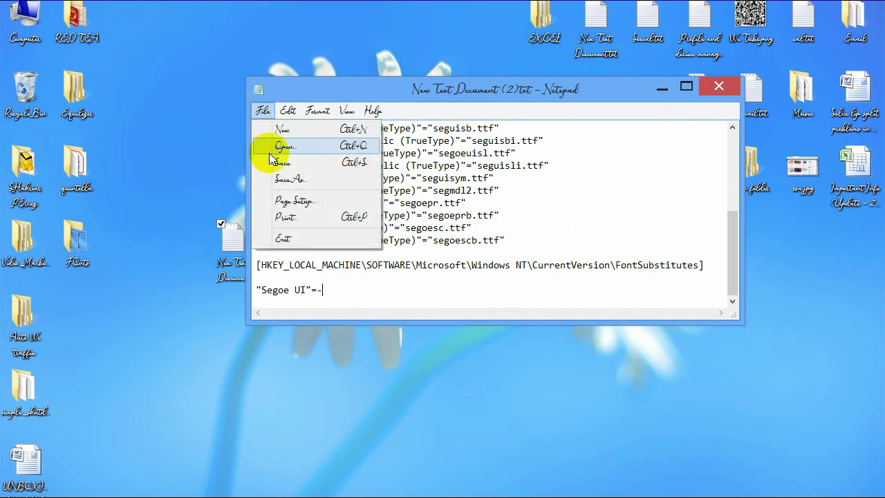
left_click(272, 162)
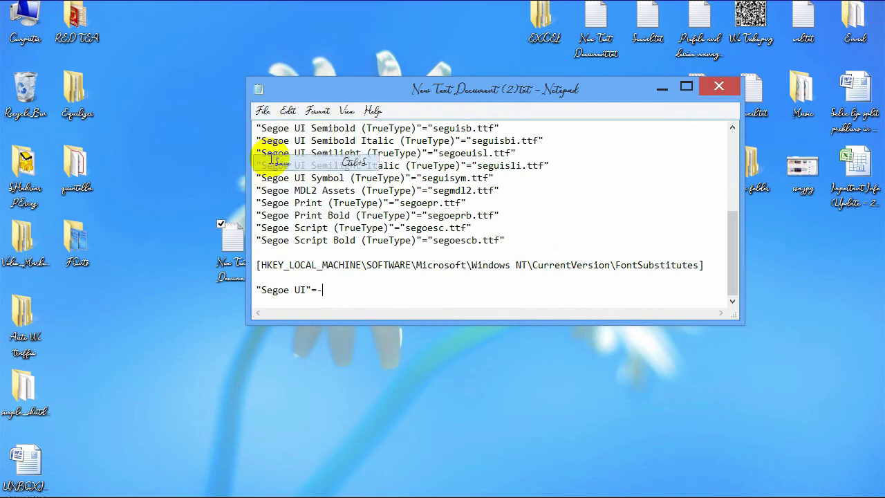
left_click(719, 86)
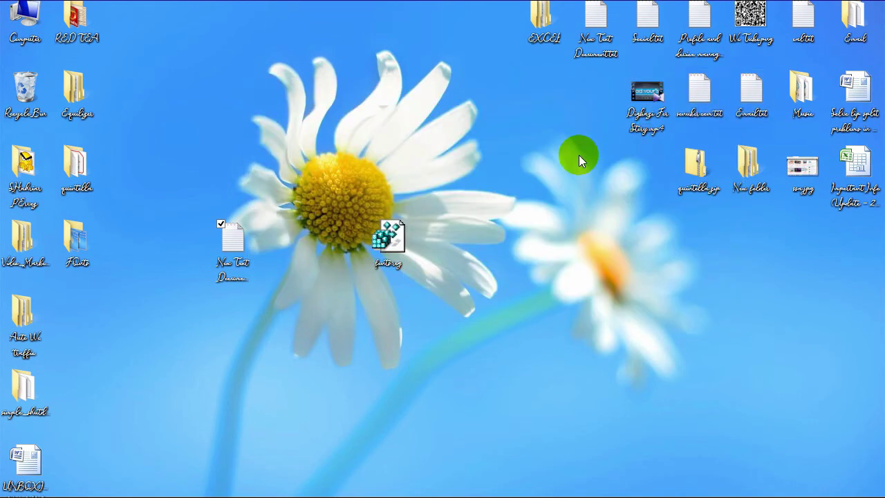
left_click(233, 262)
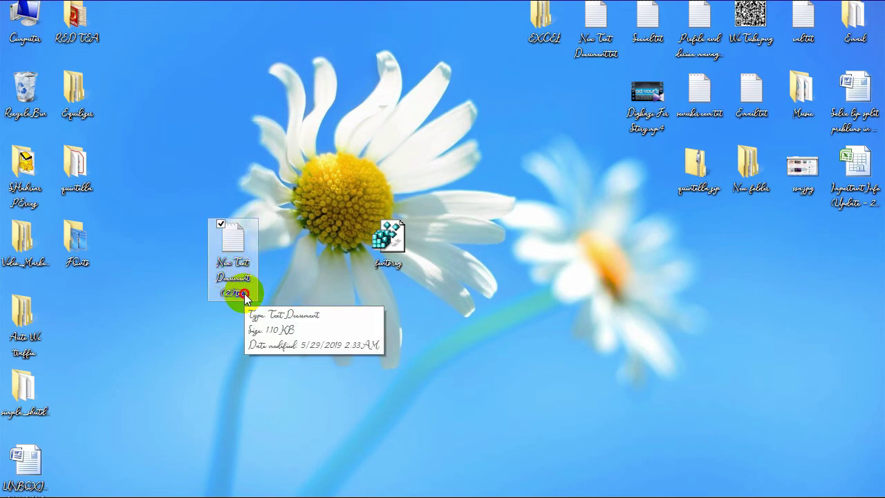
Change New Text Document (2).txt's extension to .reg and move the file to the upper left
left_click(243, 293)
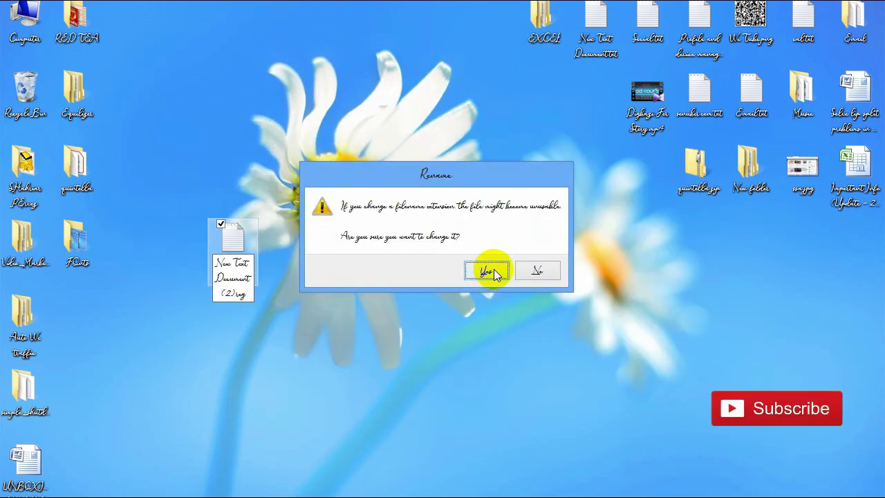
left_click(492, 271)
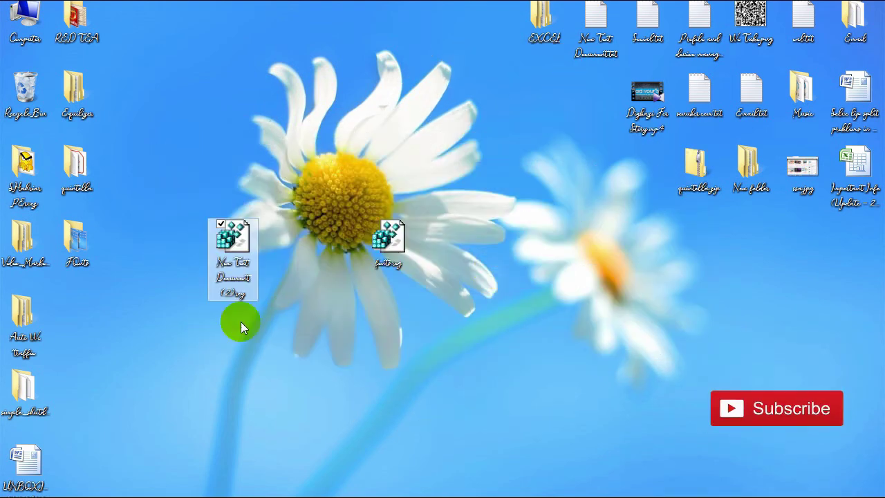
left_click(235, 161)
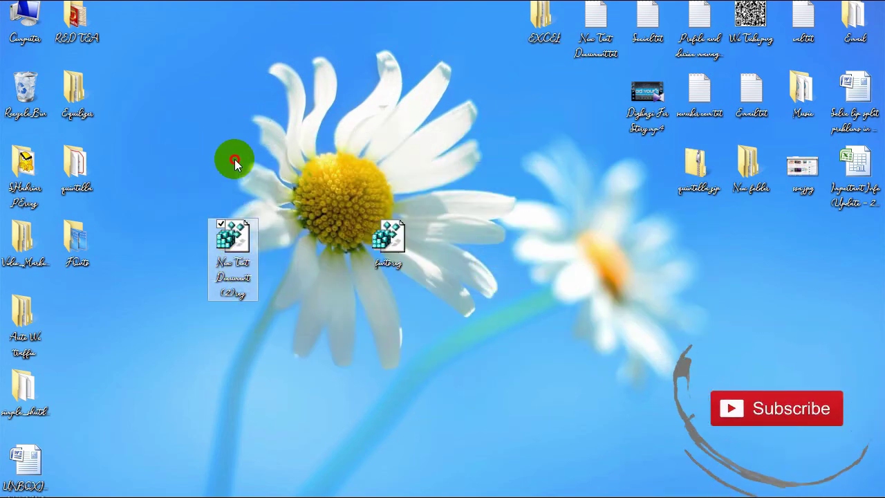
left_click_drag(235, 160, 203, 159)
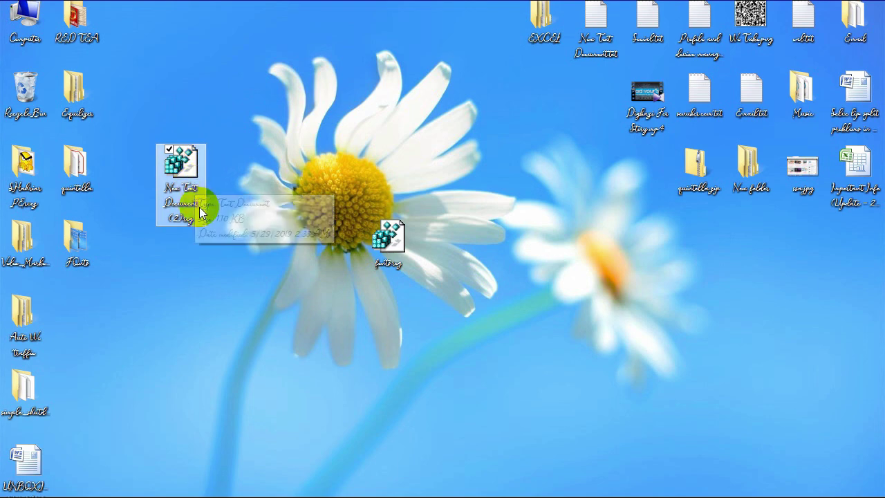
Merge New Text Document (2).reg into the registry and dismiss the success message
double_click(181, 170)
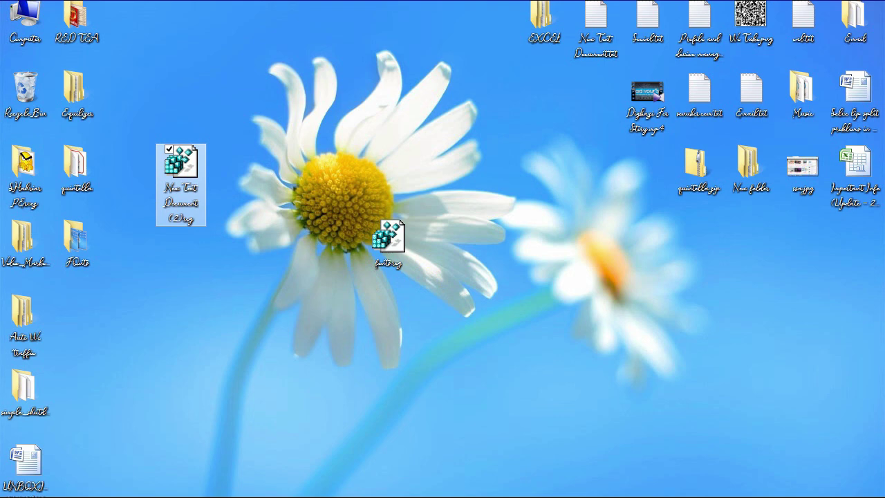
left_click(487, 281)
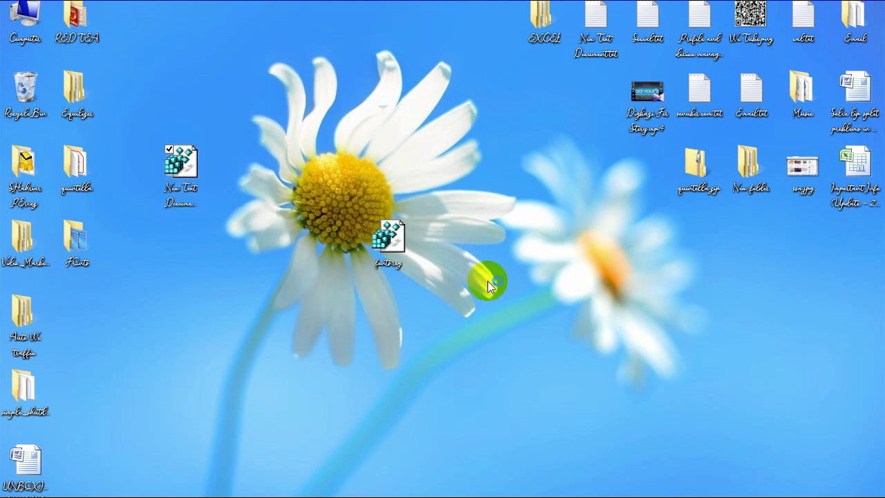
key("Return")
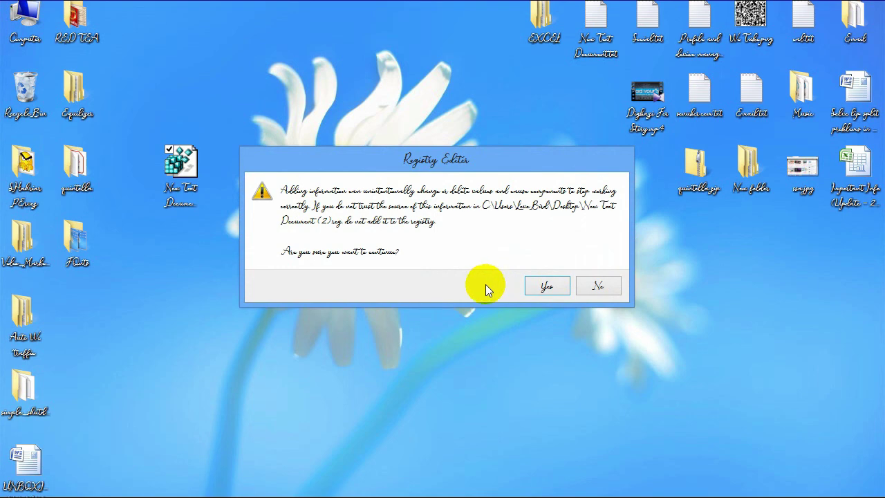
left_click(536, 286)
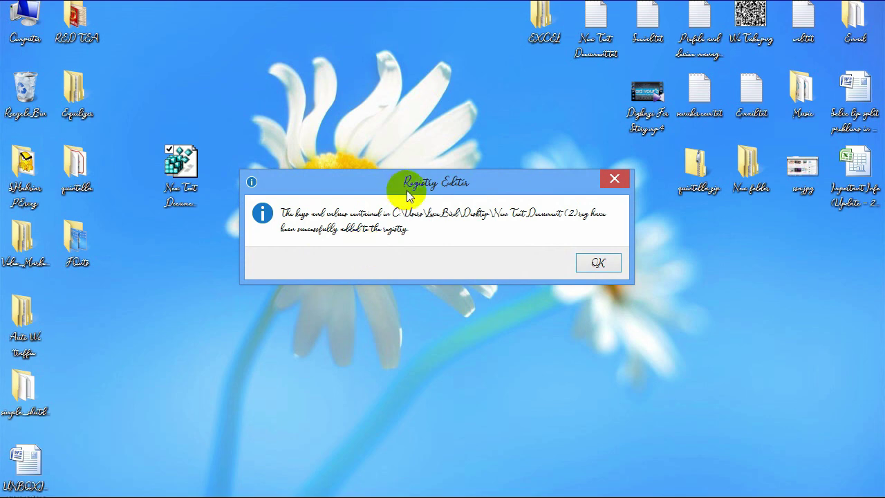
left_click_drag(406, 176, 401, 164)
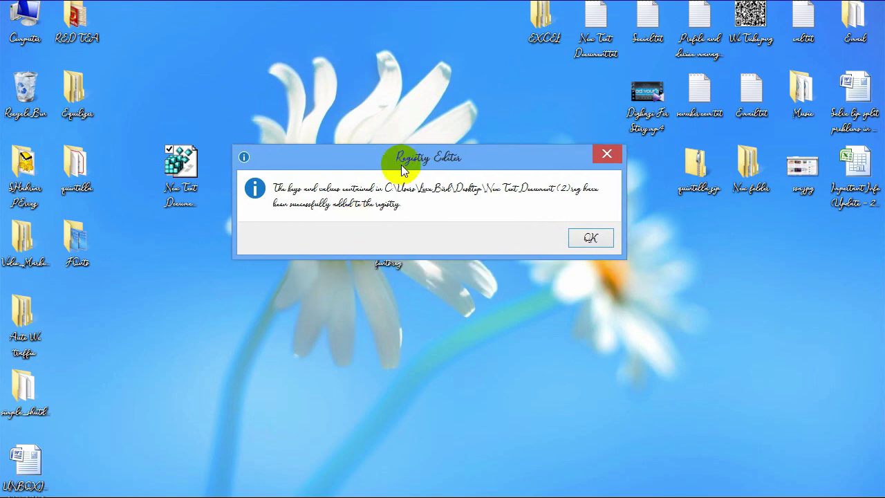
left_click(582, 235)
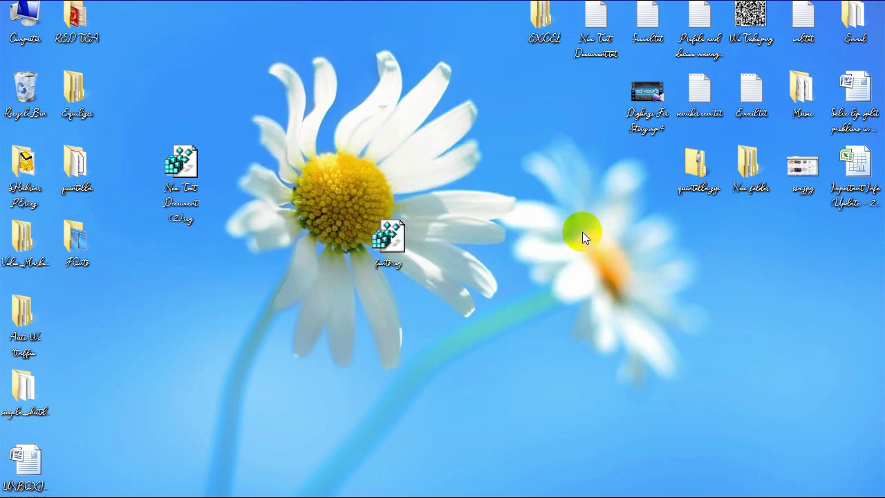